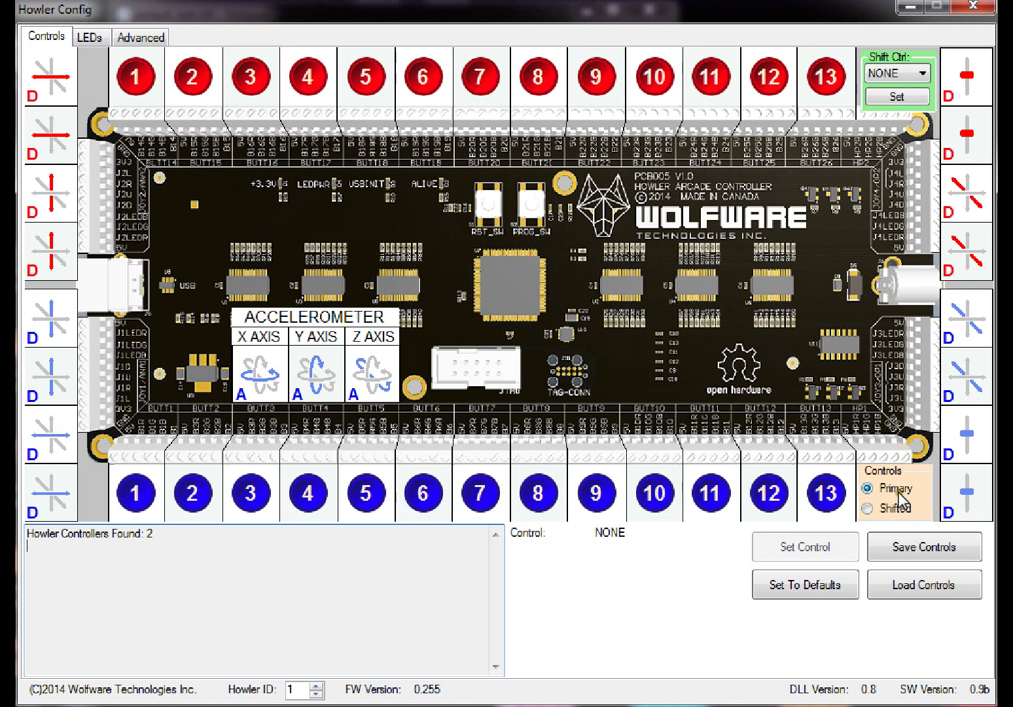
Preview the shifted key assignments twice, returning to the primary assignments each time
{"action": "left_click", "coordinate": [869, 508]}
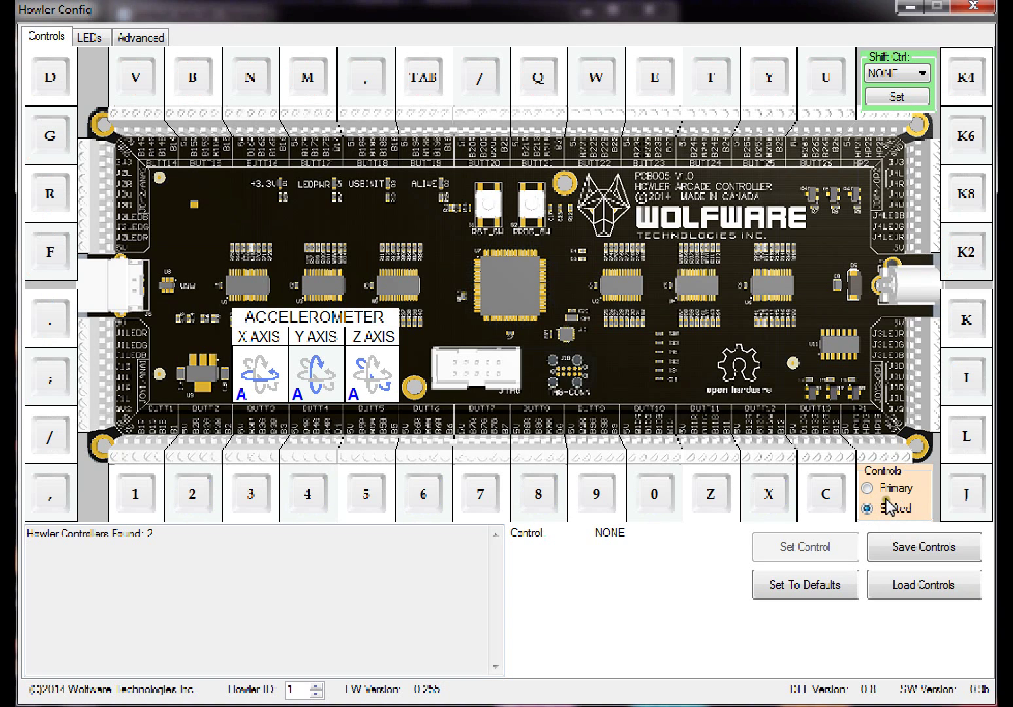
{"action": "left_click", "coordinate": [889, 488]}
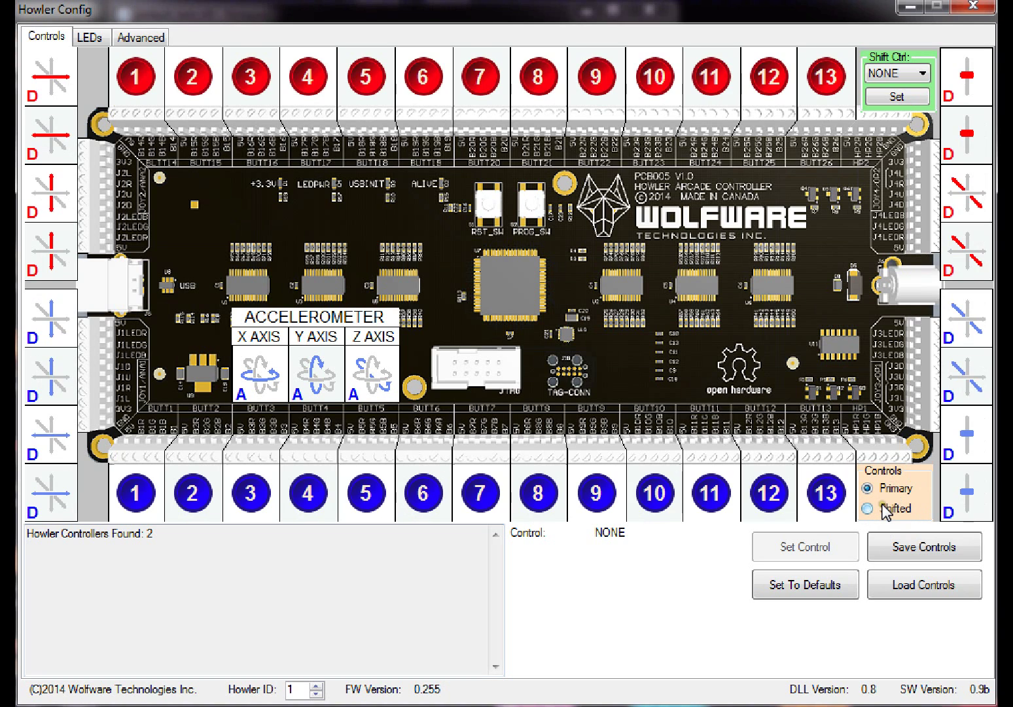
{"action": "left_click", "coordinate": [884, 509]}
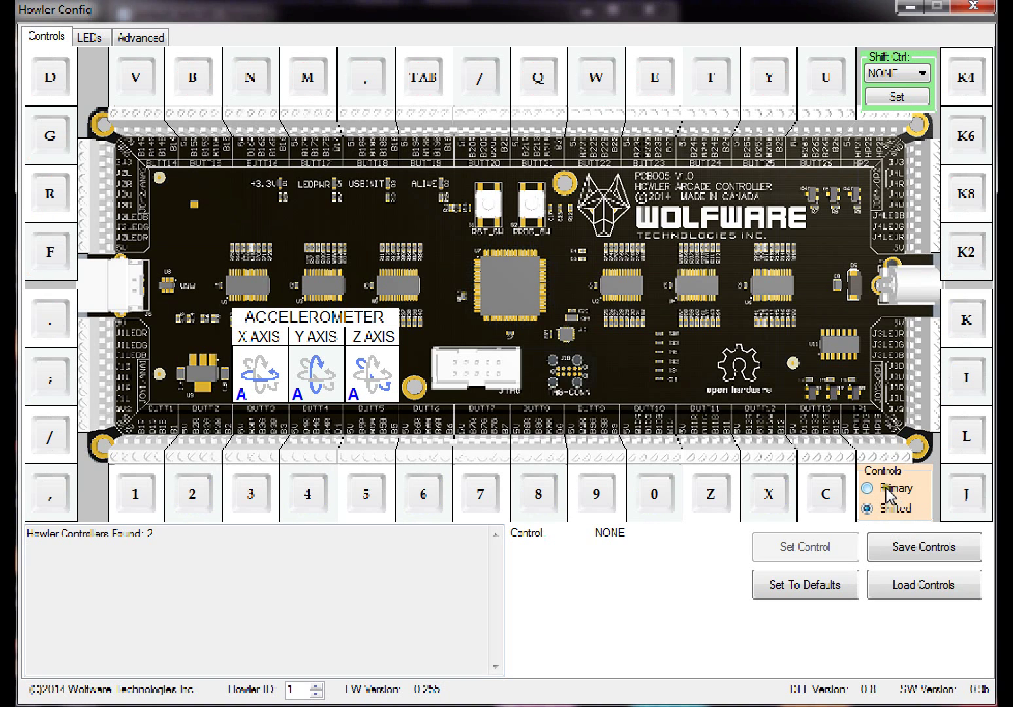
{"action": "left_click", "coordinate": [887, 489]}
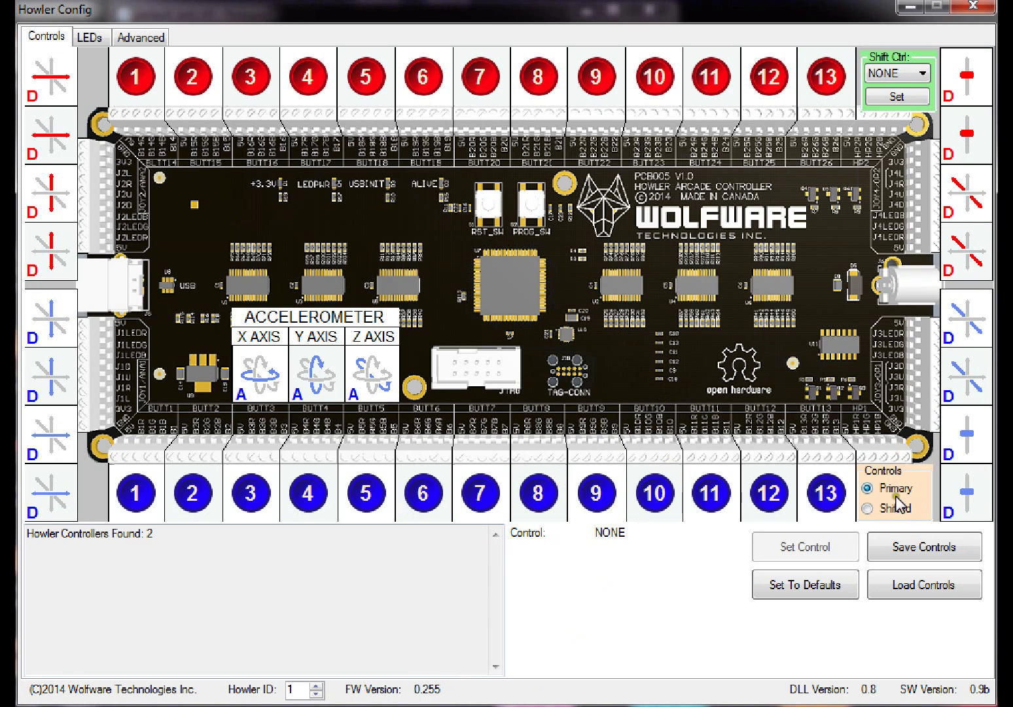
Choose B10 from the Shift Ctrl list and apply it as the shift control
{"action": "left_click", "coordinate": [901, 73]}
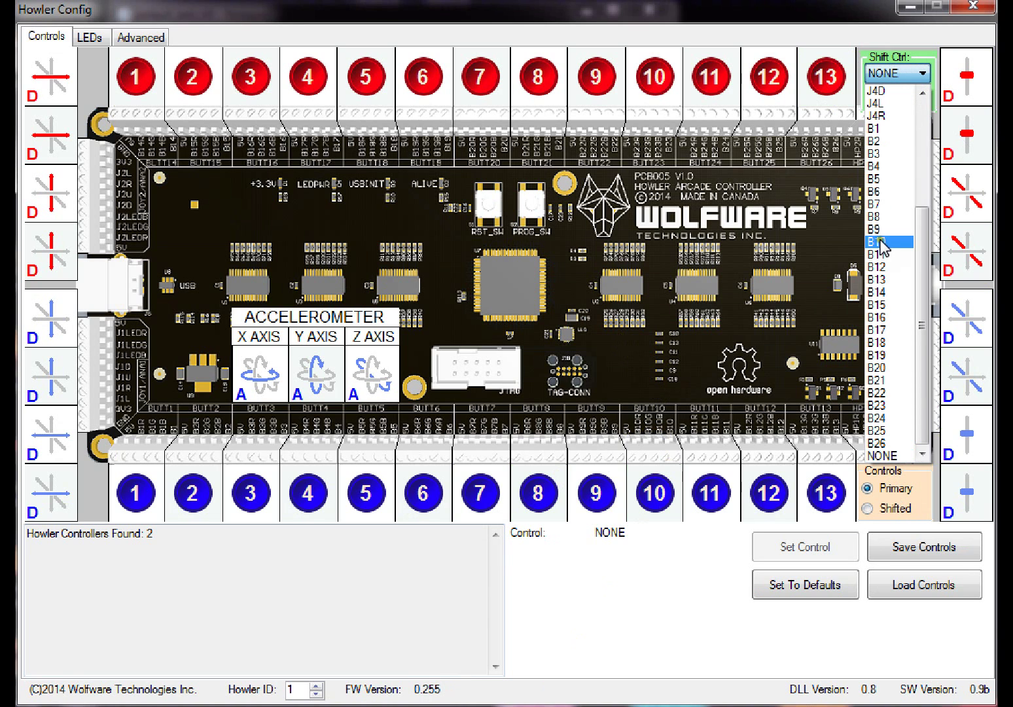
{"action": "left_click", "coordinate": [883, 241]}
{"action": "left_click", "coordinate": [903, 98]}
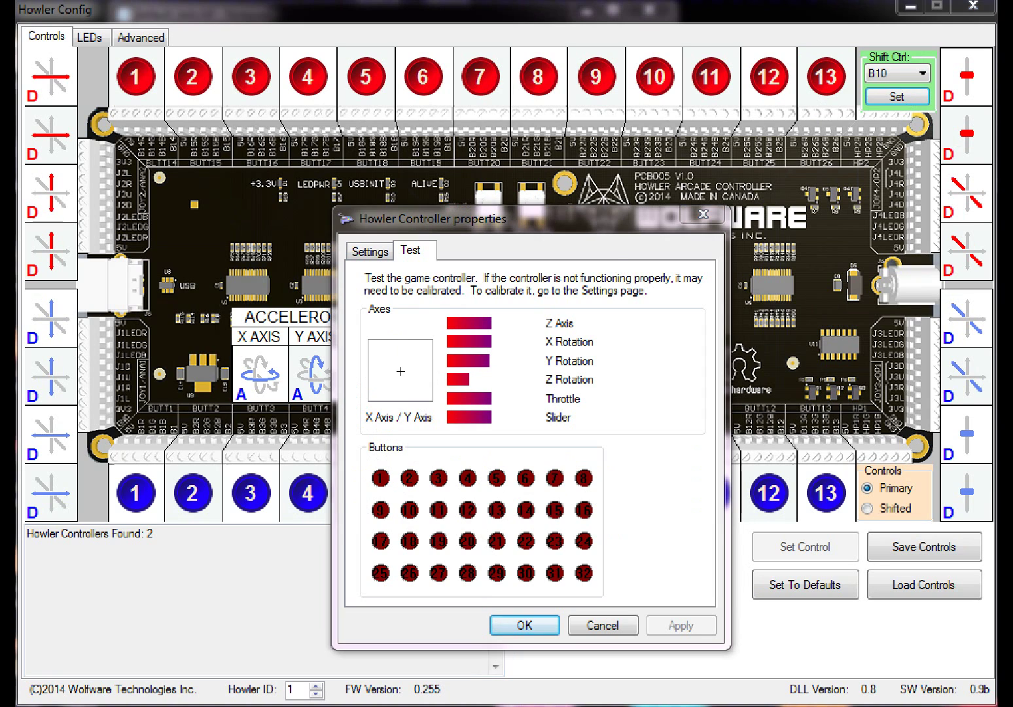
{"action": "key", "text": "alt+Tab"}
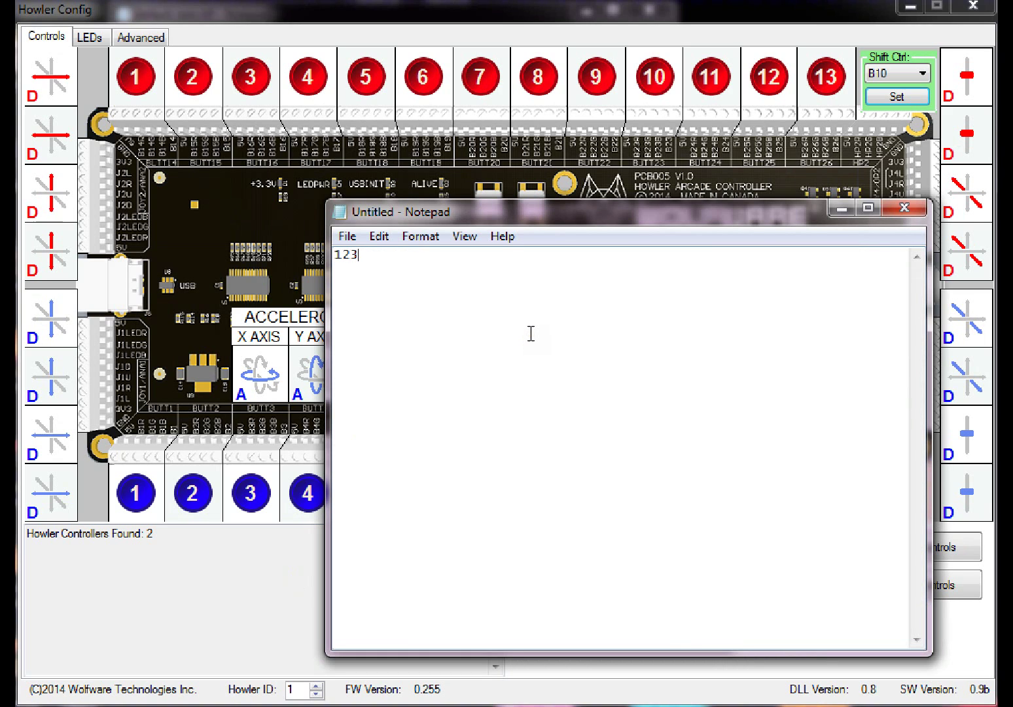
{"action": "type", "text": "33221121232133214456654645645"}
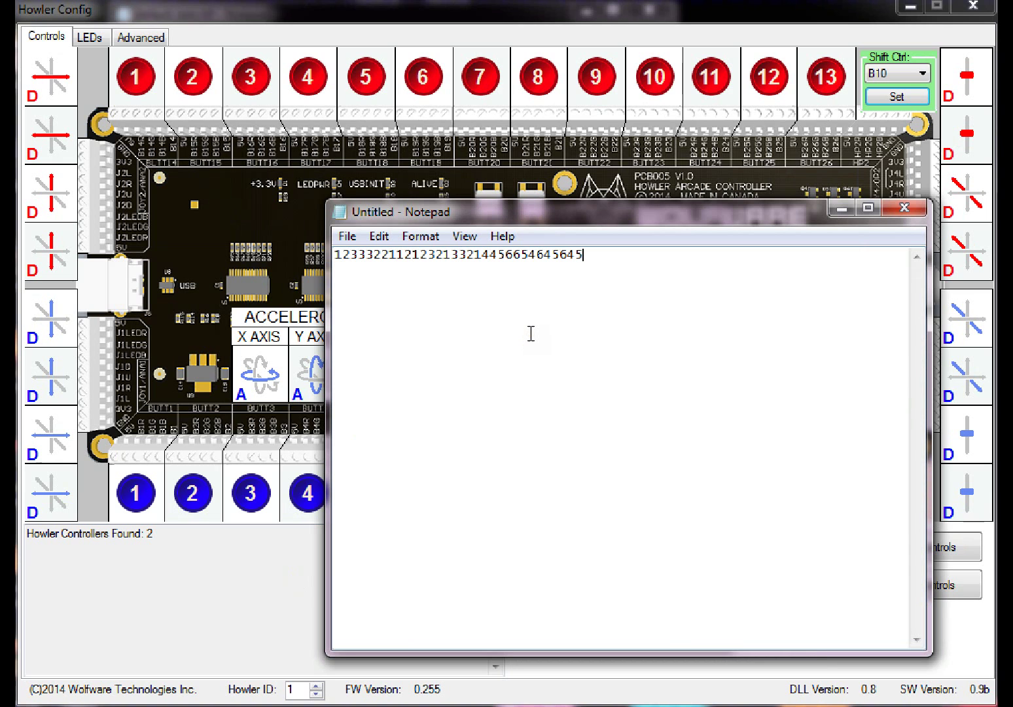
{"action": "type", "text": "123132121"}
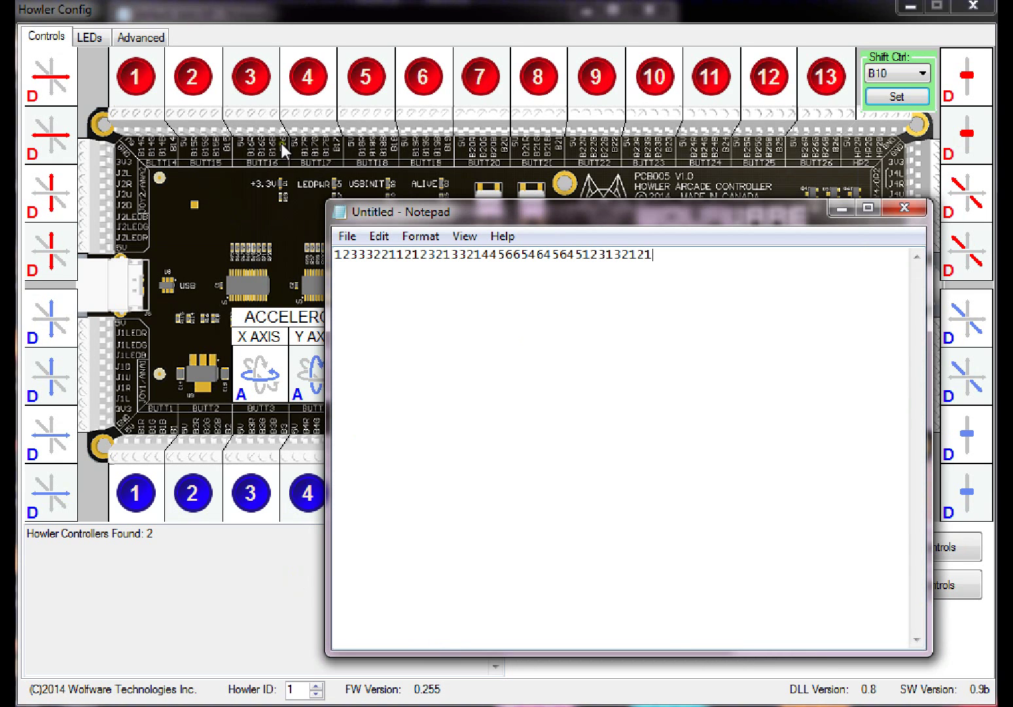
{"action": "left_click", "coordinate": [438, 24]}
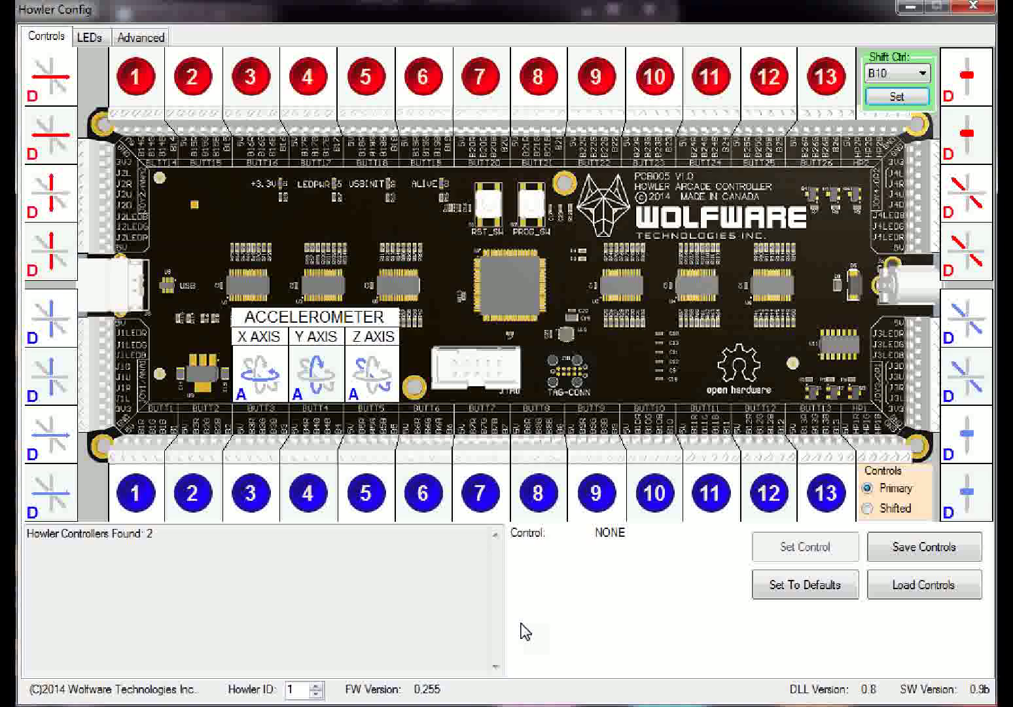
Inspect the bottom button 1 and button 9 mappings, including the shifted key assignments, then begin loading controls
{"action": "left_click", "coordinate": [134, 496]}
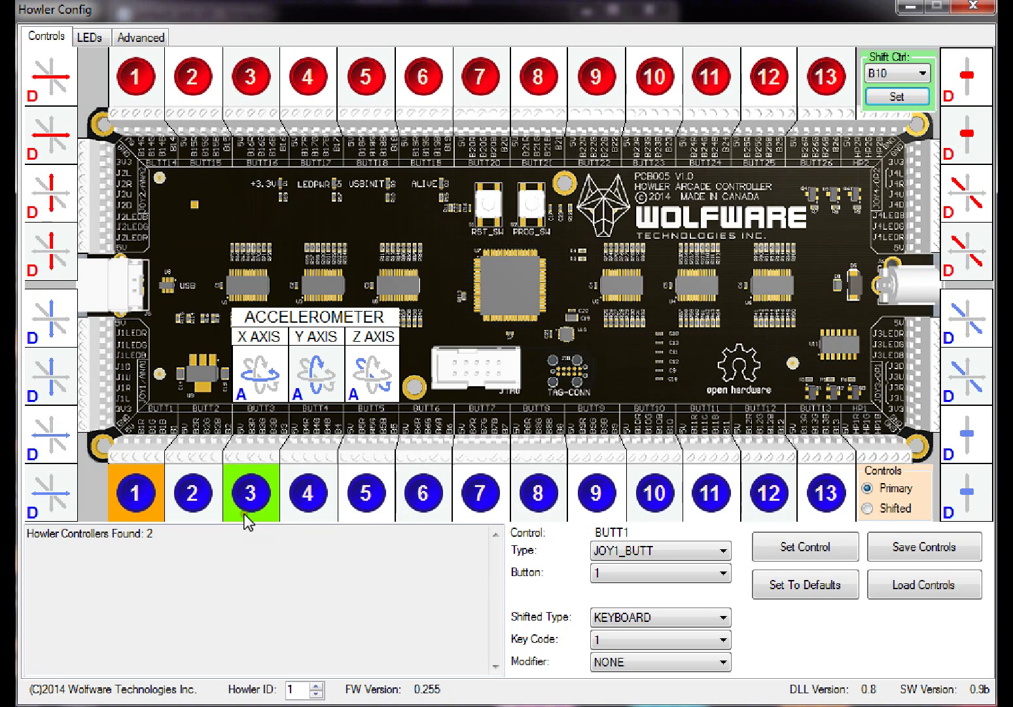
{"action": "left_click", "coordinate": [868, 509]}
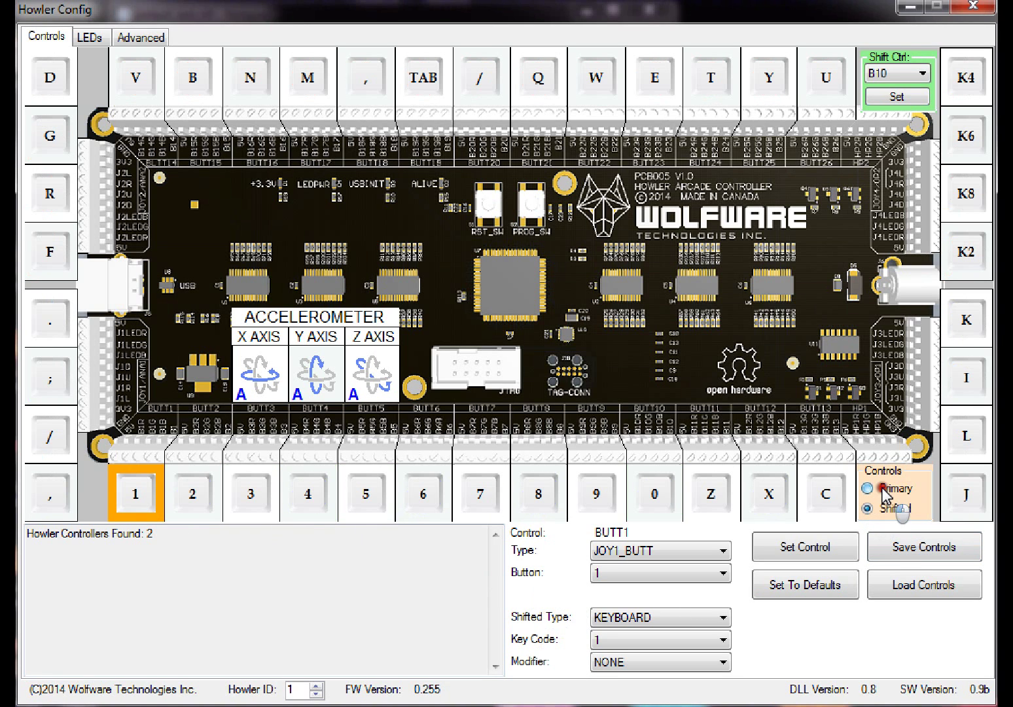
{"action": "left_click", "coordinate": [883, 490]}
{"action": "left_click", "coordinate": [604, 500]}
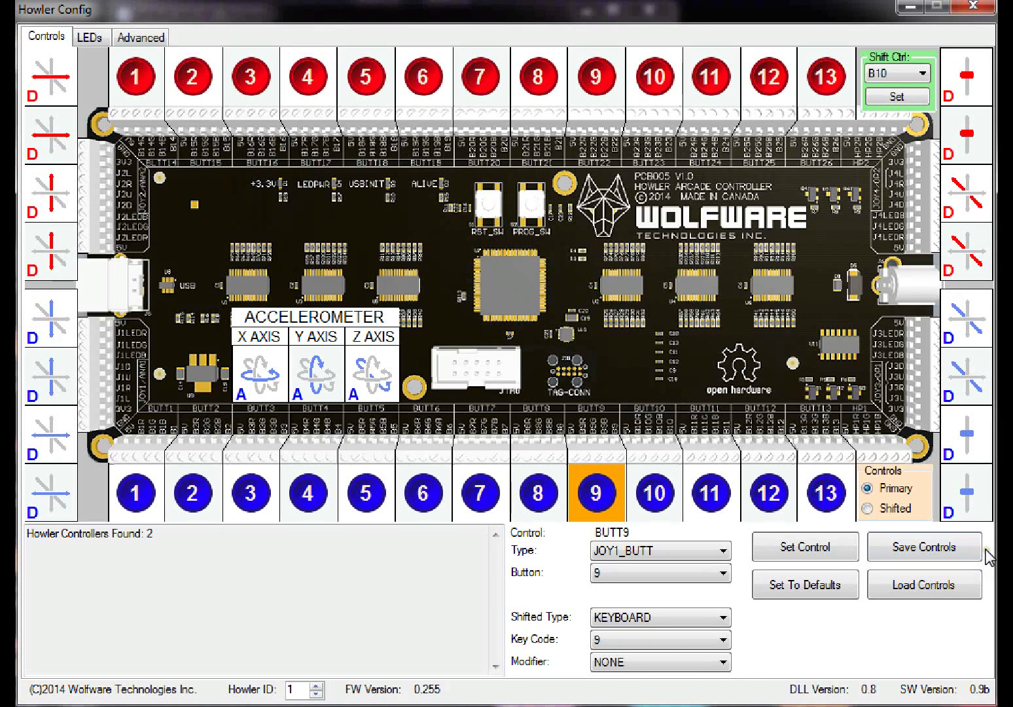
{"action": "left_click", "coordinate": [957, 587]}
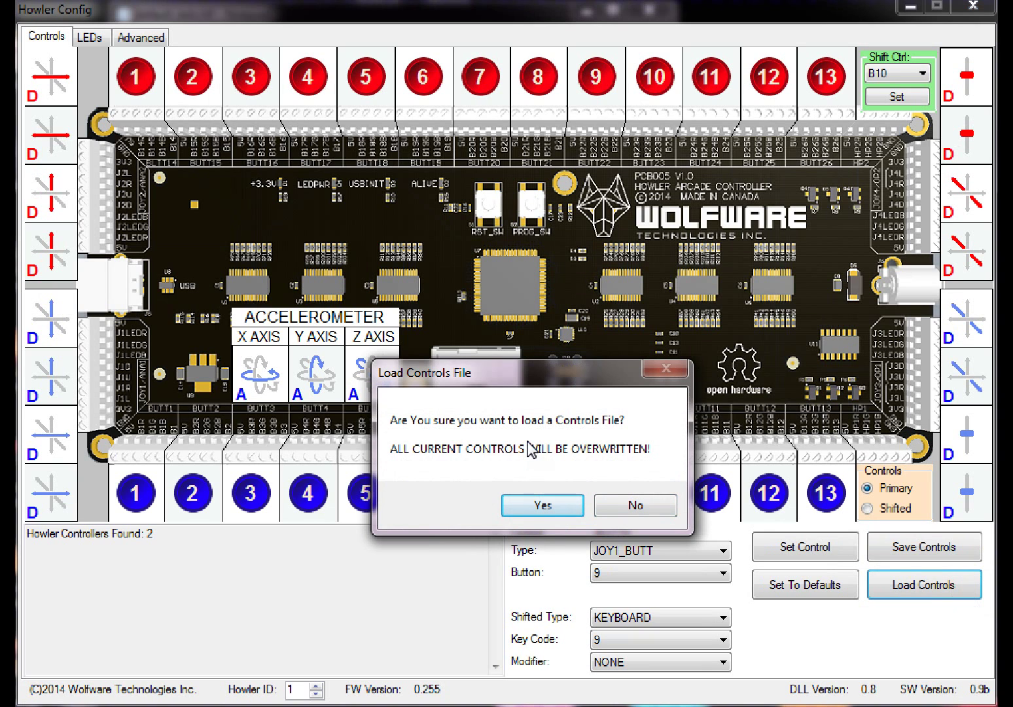
Confirm overwriting the current controls and load howler1.hcf
{"action": "left_click", "coordinate": [552, 489]}
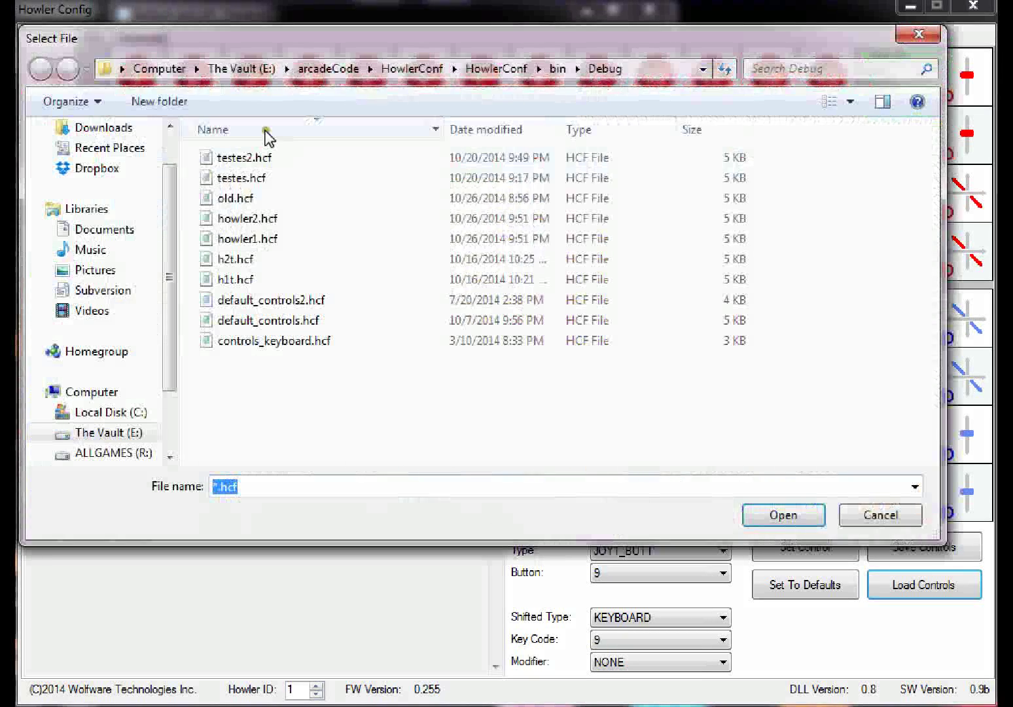
{"action": "left_click", "coordinate": [292, 238]}
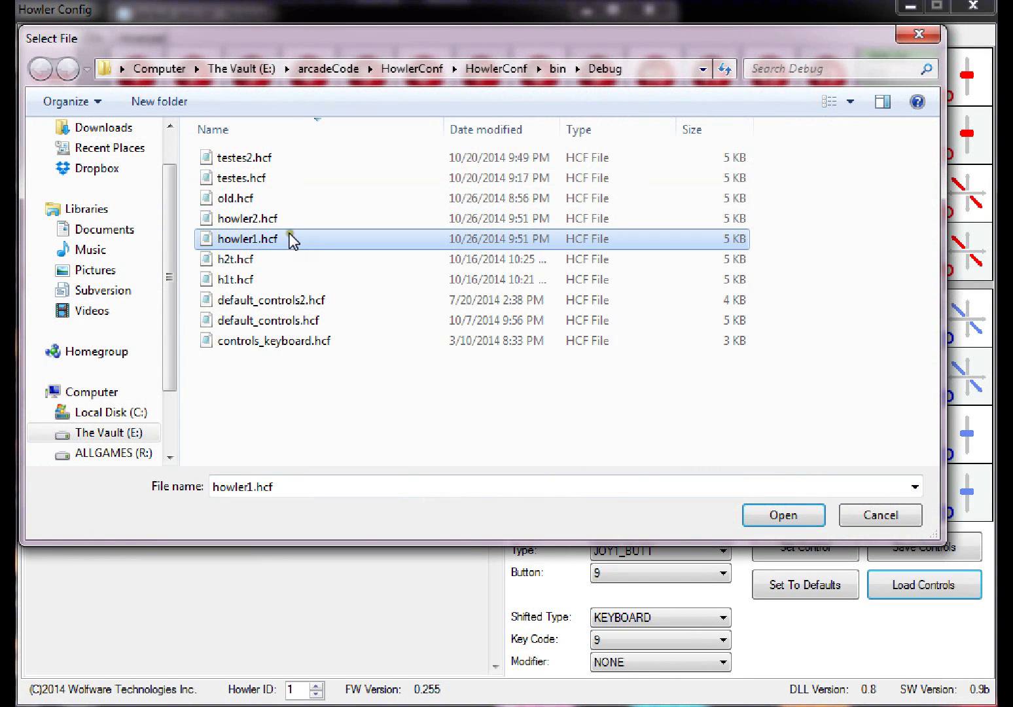
{"action": "left_click", "coordinate": [797, 521]}
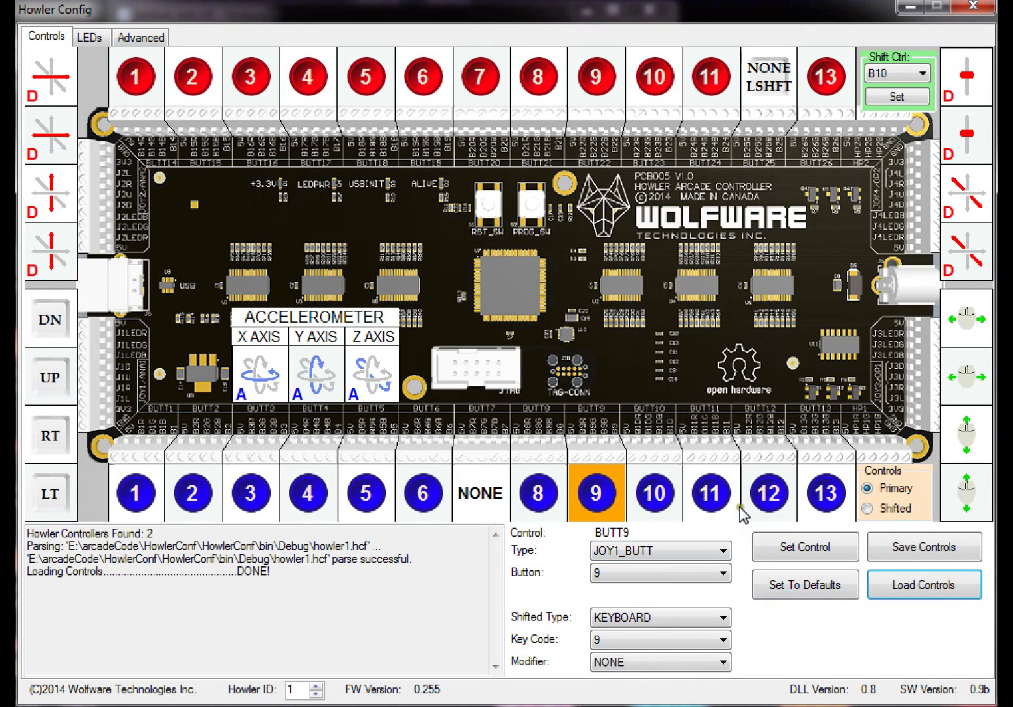
Save the current controls as test1.hcf in the Debug folder, then switch to Notepad
{"action": "left_click", "coordinate": [911, 550]}
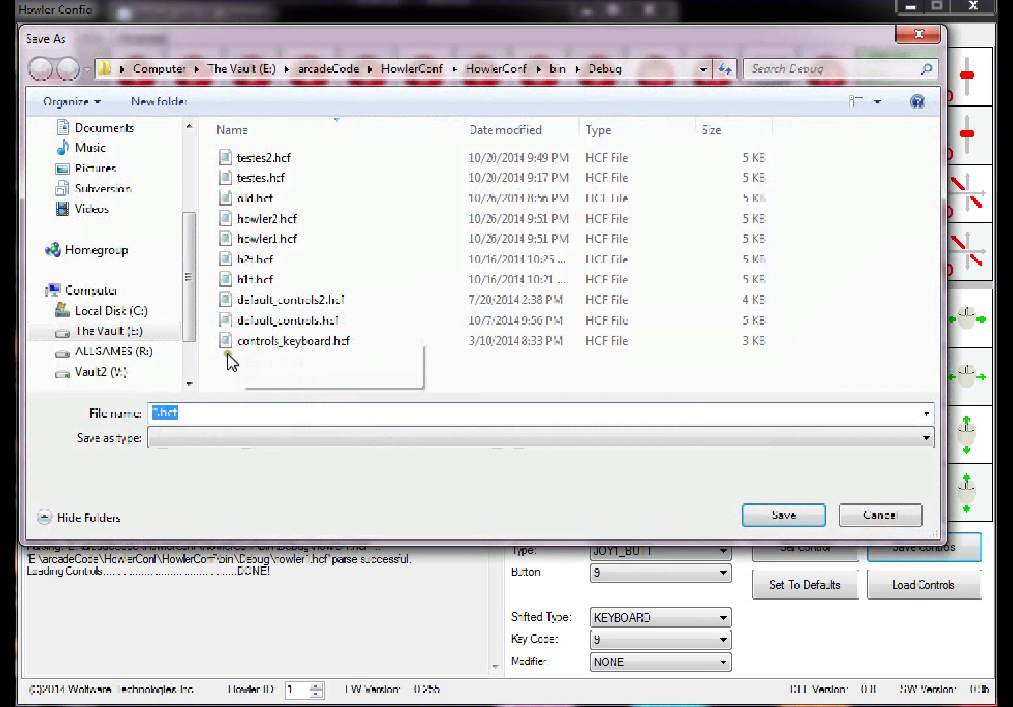
{"action": "left_click_drag", "start_coordinate": [141, 411], "coordinate": [159, 410]}
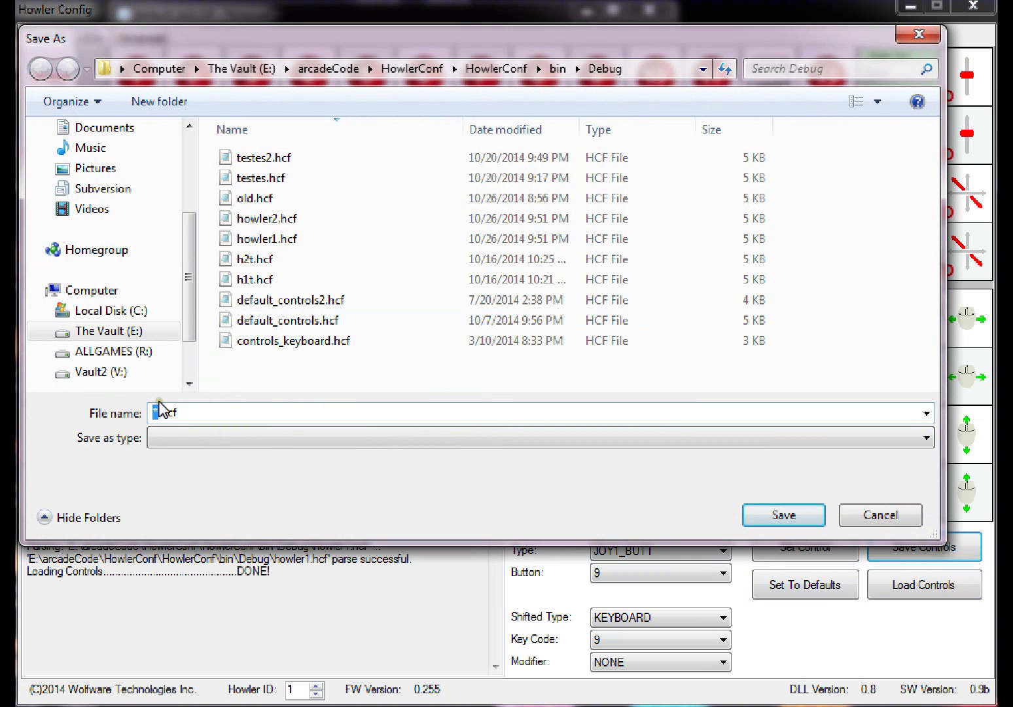
{"action": "type", "text": "tes1"}
{"action": "type", "text": "test1"}
{"action": "left_click", "coordinate": [803, 517]}
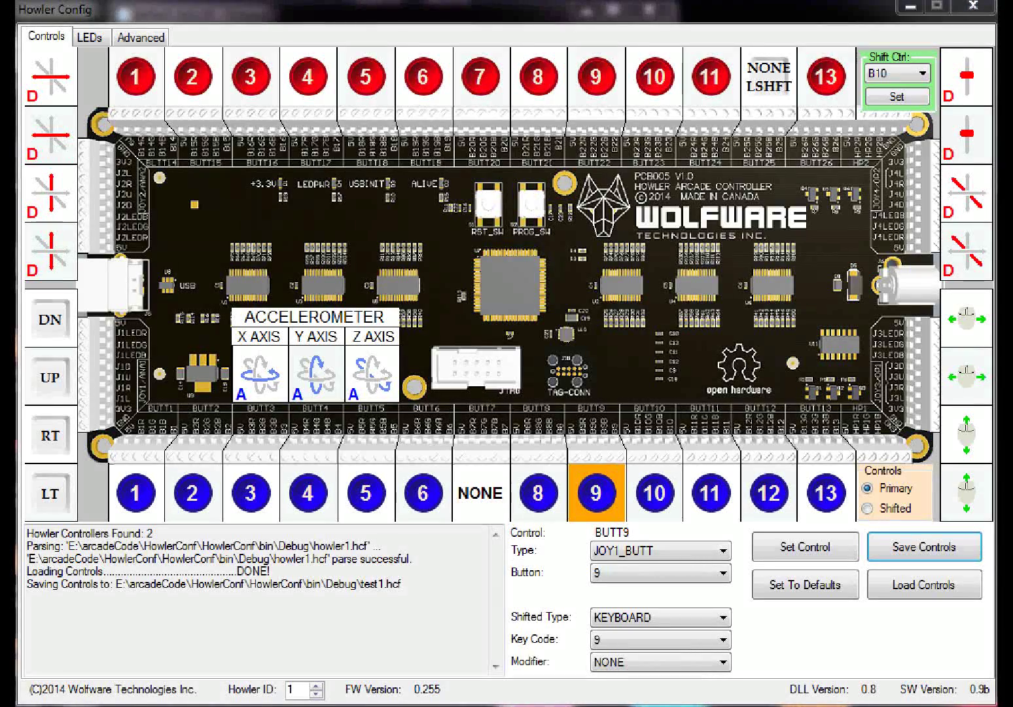
{"action": "key", "text": "alt+Tab"}
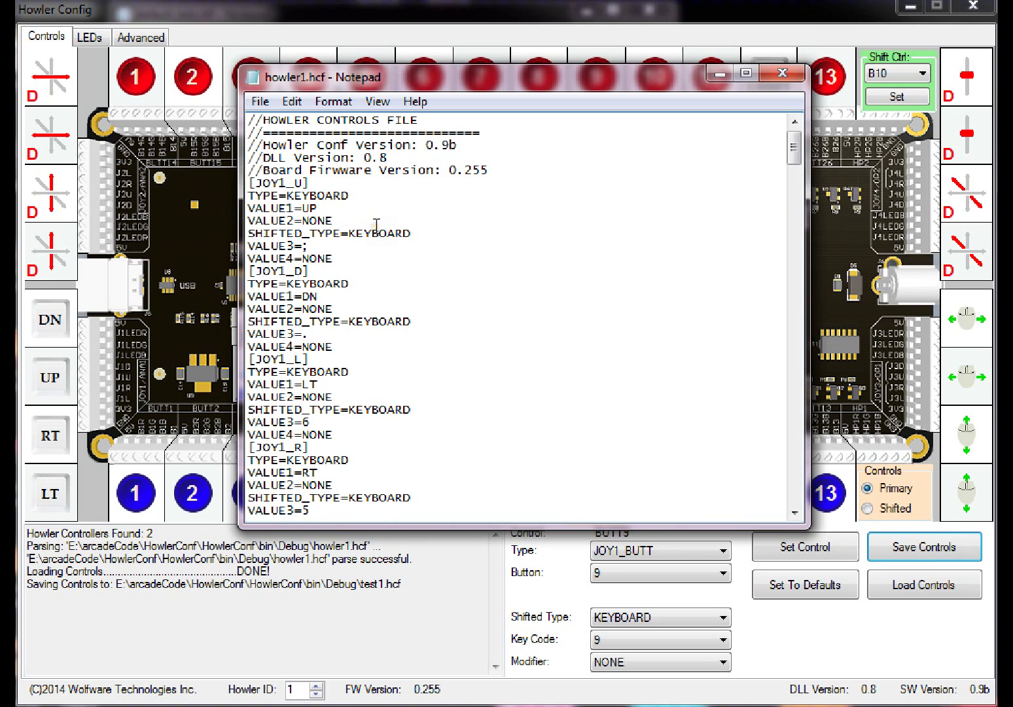
Scroll through howler1.hcf's axis and mouse-decoder settings, then return to Howler Config's LEDs page
{"action": "left_click", "coordinate": [378, 212]}
{"action": "scroll", "coordinate": [370, 260], "scroll_direction": "down", "scroll_amount": 15}
{"action": "scroll", "coordinate": [369, 260], "scroll_direction": "down", "scroll_amount": 17}
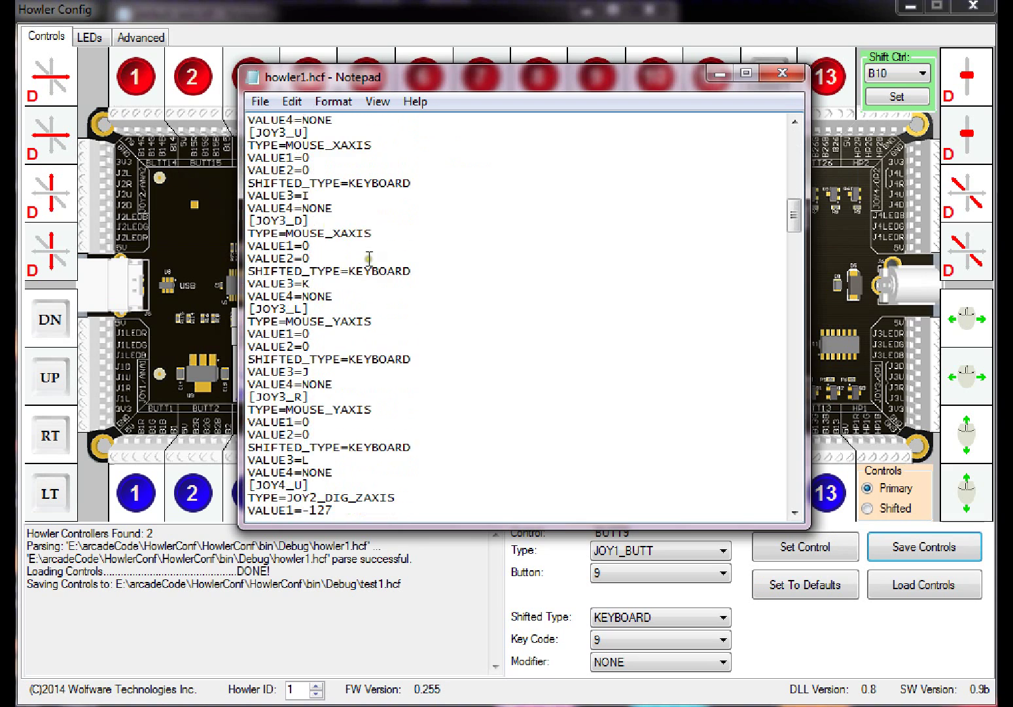
{"action": "scroll", "coordinate": [367, 259], "scroll_direction": "down", "scroll_amount": 20}
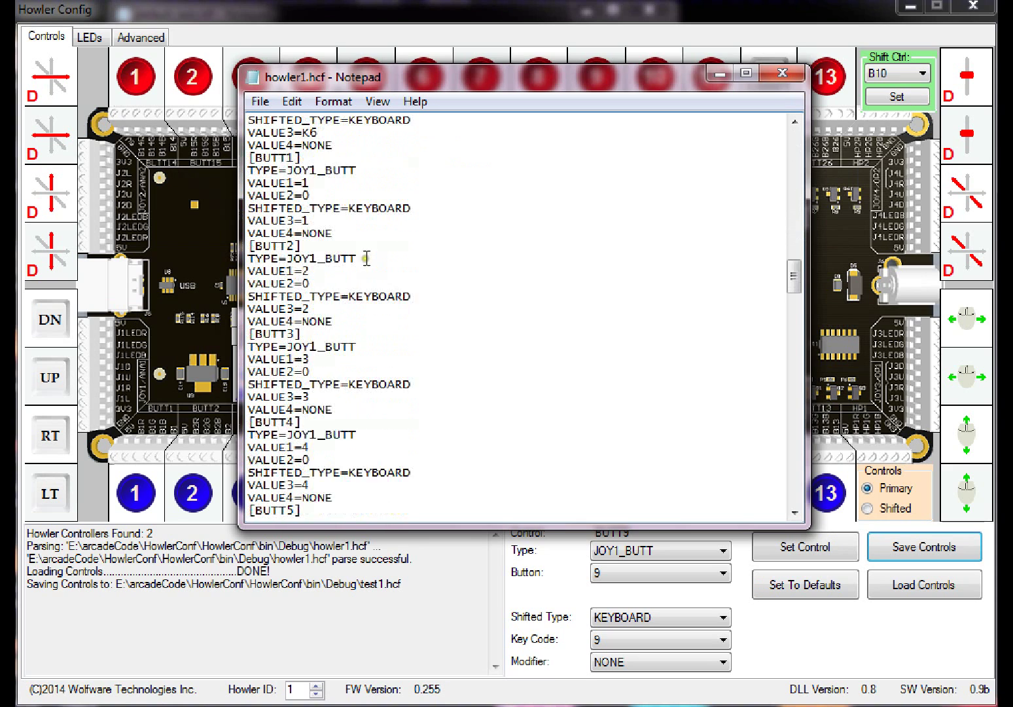
{"action": "scroll", "coordinate": [361, 267], "scroll_direction": "down", "scroll_amount": 19}
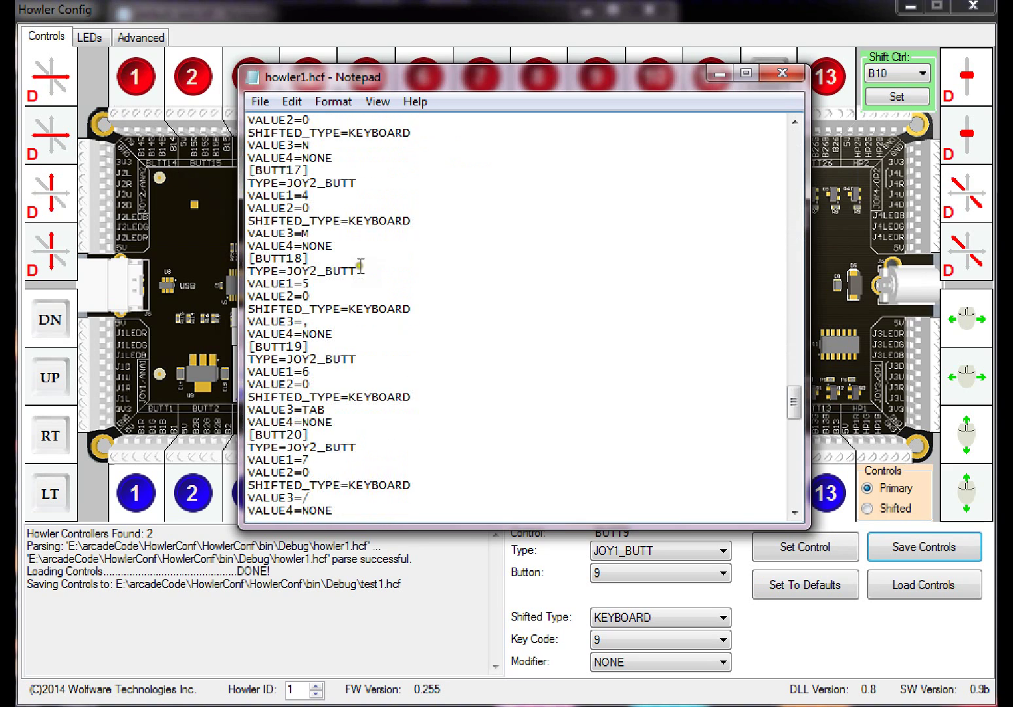
{"action": "scroll", "coordinate": [354, 265], "scroll_direction": "down", "scroll_amount": 12}
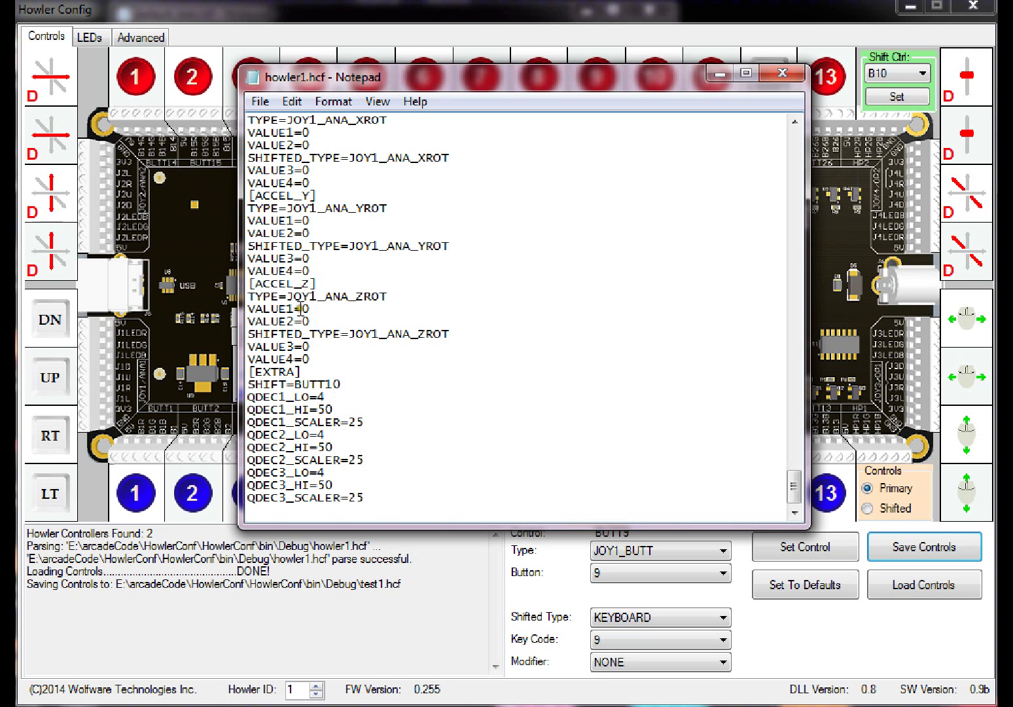
{"action": "left_click", "coordinate": [591, 17]}
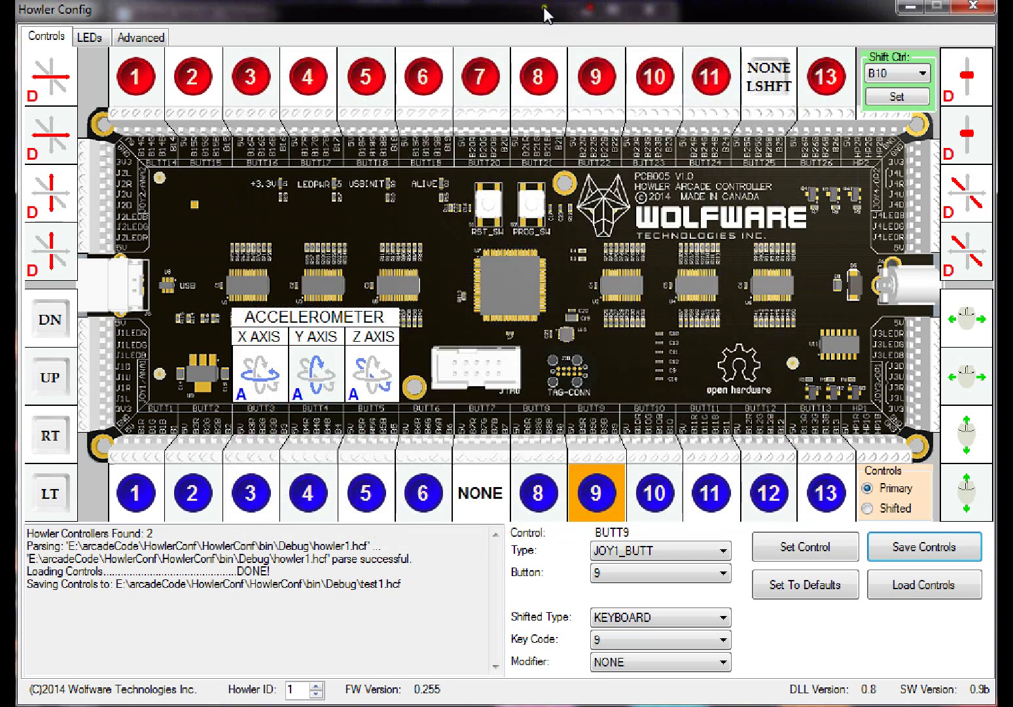
{"action": "left_click", "coordinate": [99, 39]}
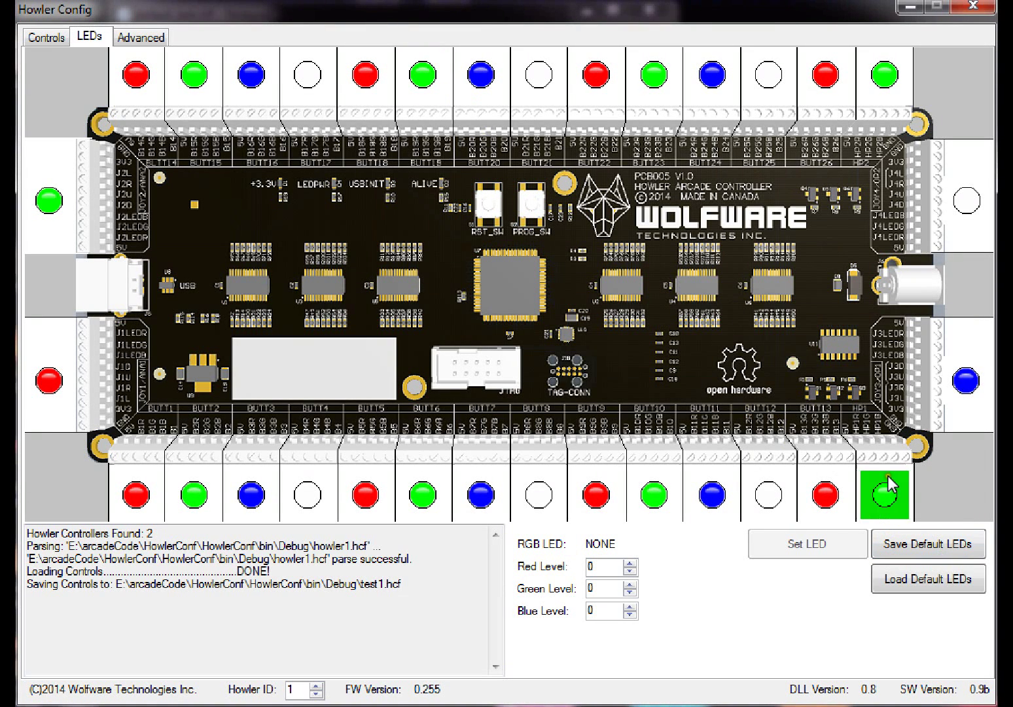
Load default LED colours from test2.hlf, confirming the overwrite, then focus default_leds.hlf in Notepad
{"action": "left_click", "coordinate": [949, 583]}
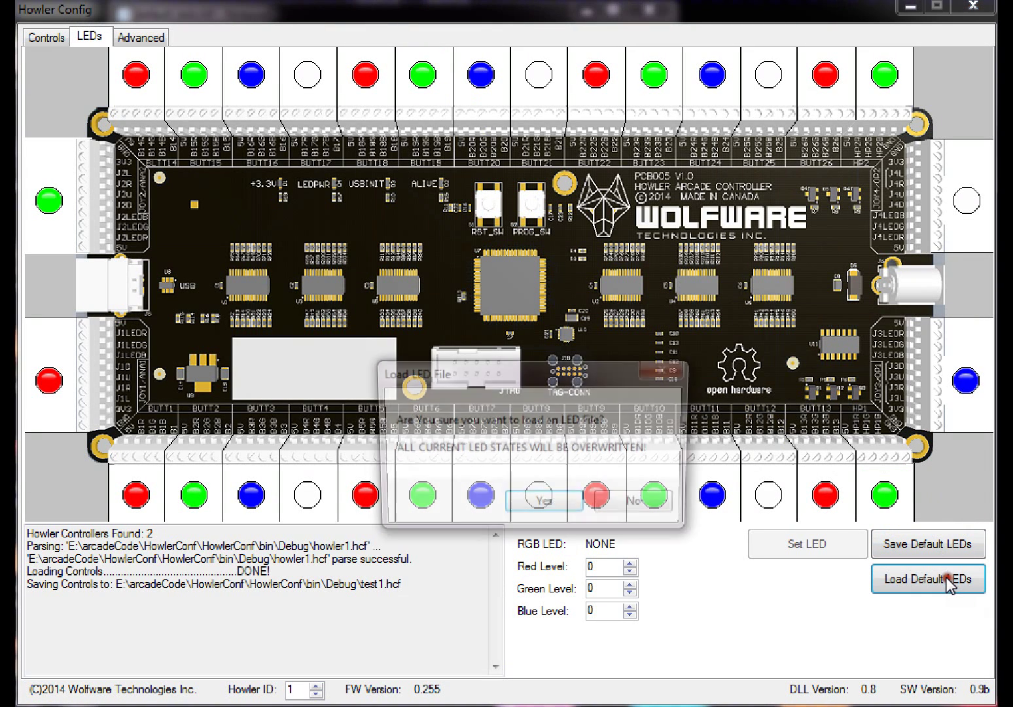
{"action": "left_click", "coordinate": [514, 505]}
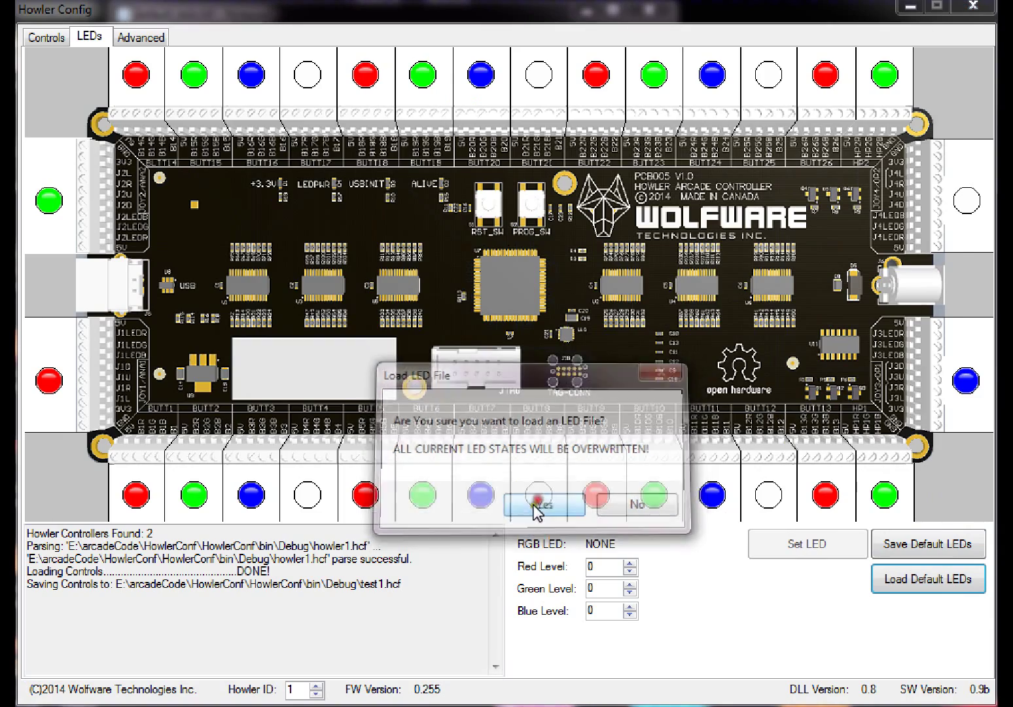
{"action": "left_click", "coordinate": [269, 178]}
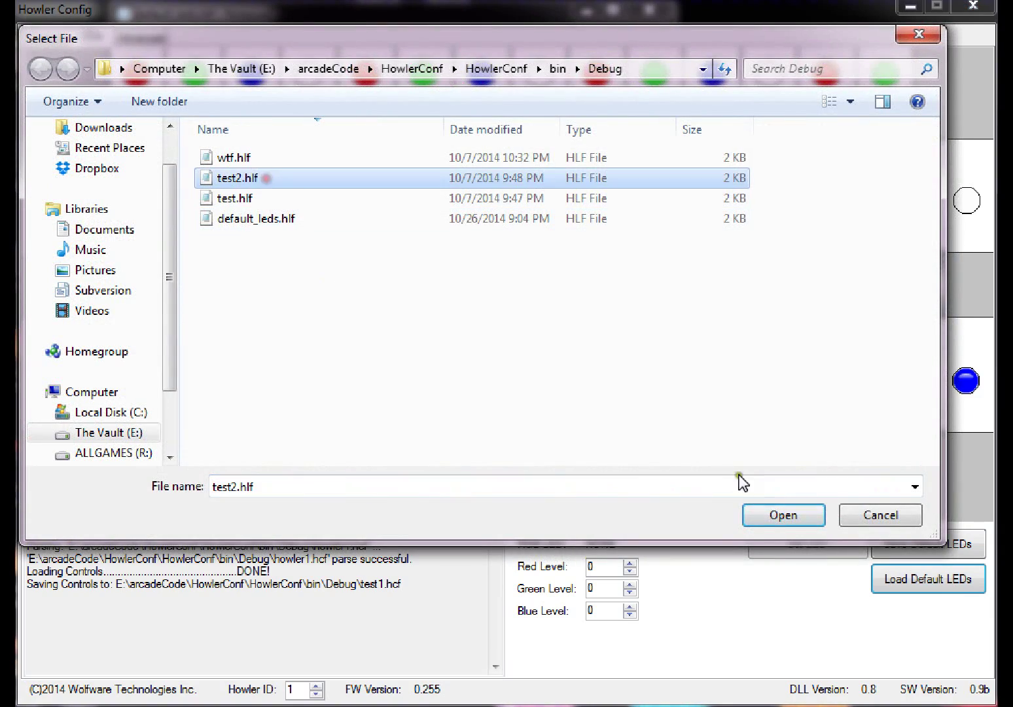
{"action": "left_click", "coordinate": [780, 515]}
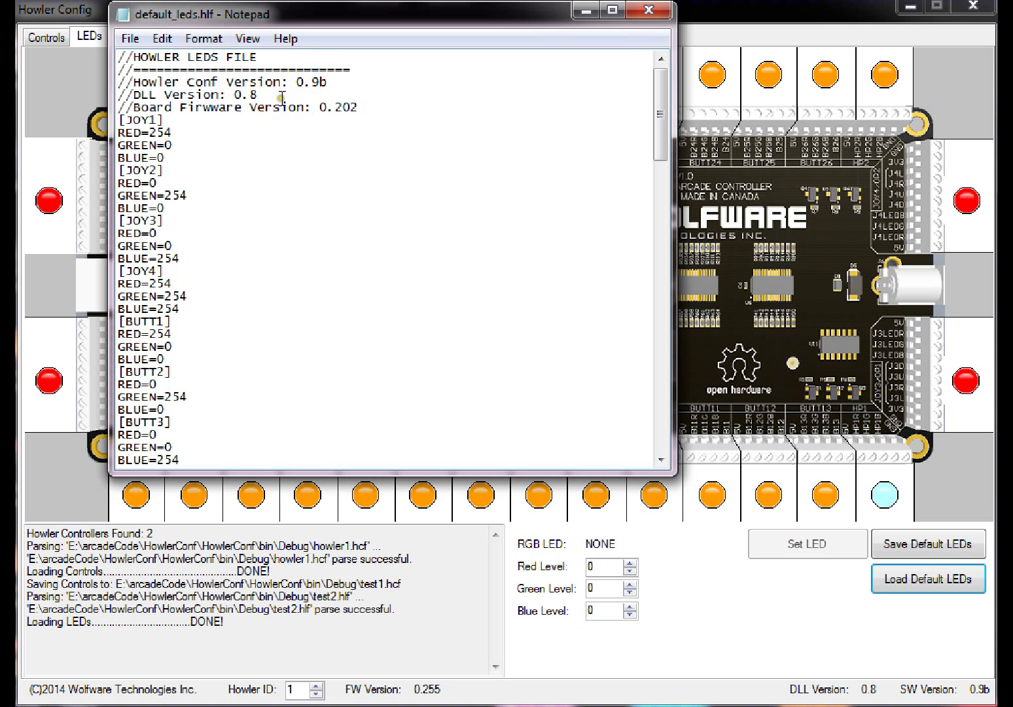
{"action": "left_click", "coordinate": [212, 144]}
Scroll through the per-button RGB values in default_leds.hlf, then return to Howler Config
{"action": "scroll", "coordinate": [216, 154], "scroll_direction": "down", "scroll_amount": 19}
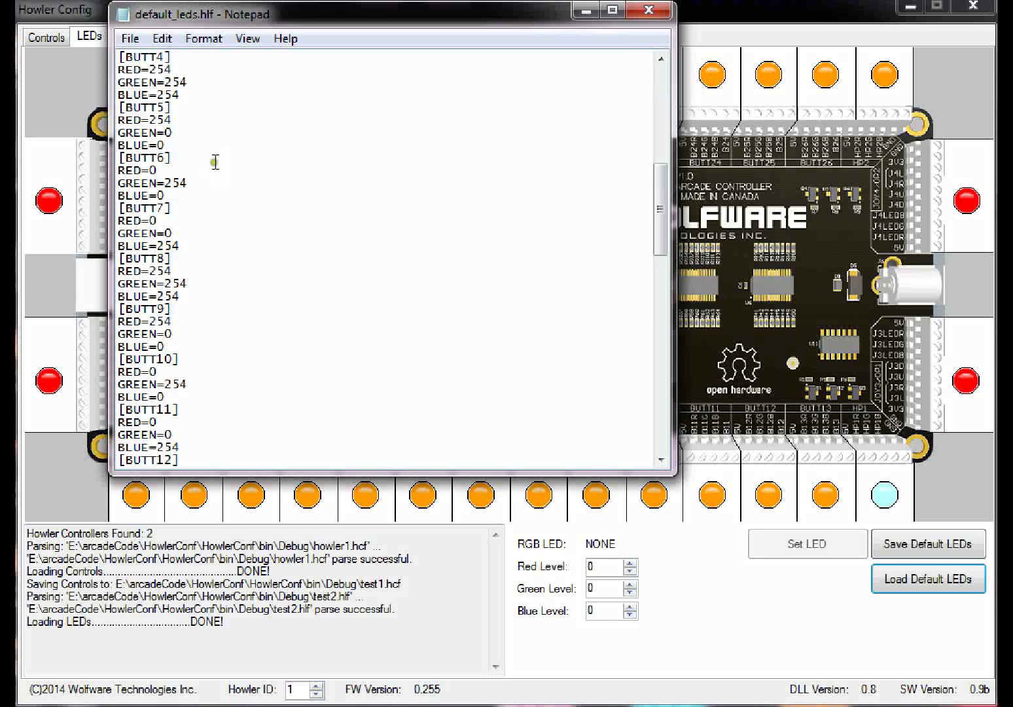
{"action": "scroll", "coordinate": [216, 163], "scroll_direction": "down", "scroll_amount": 7}
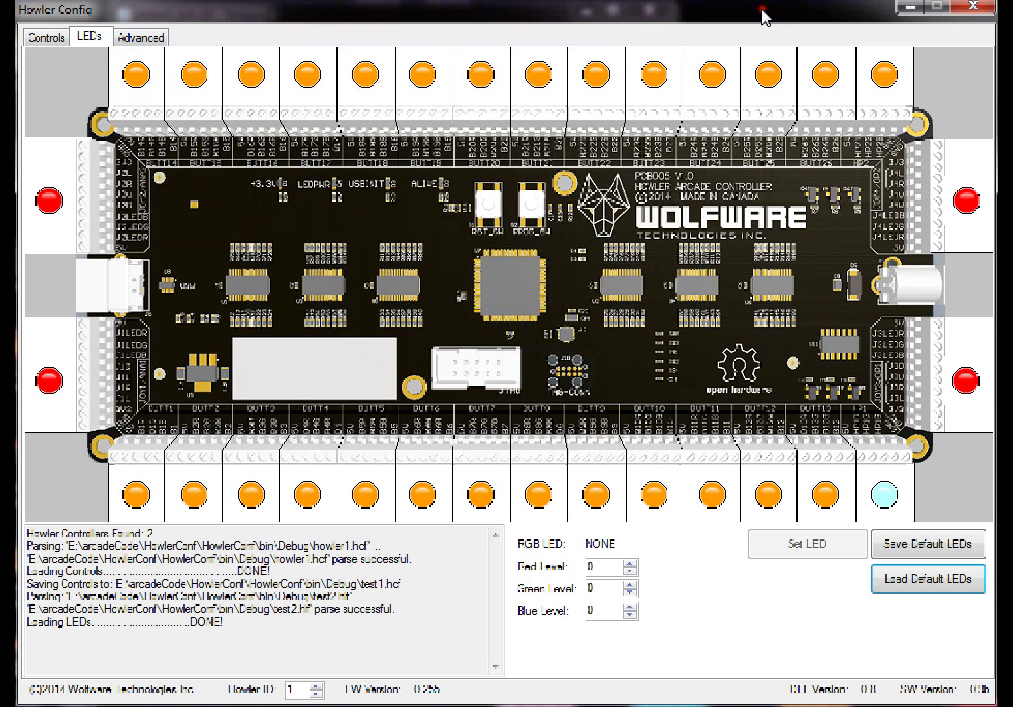
{"action": "left_click", "coordinate": [761, 12]}
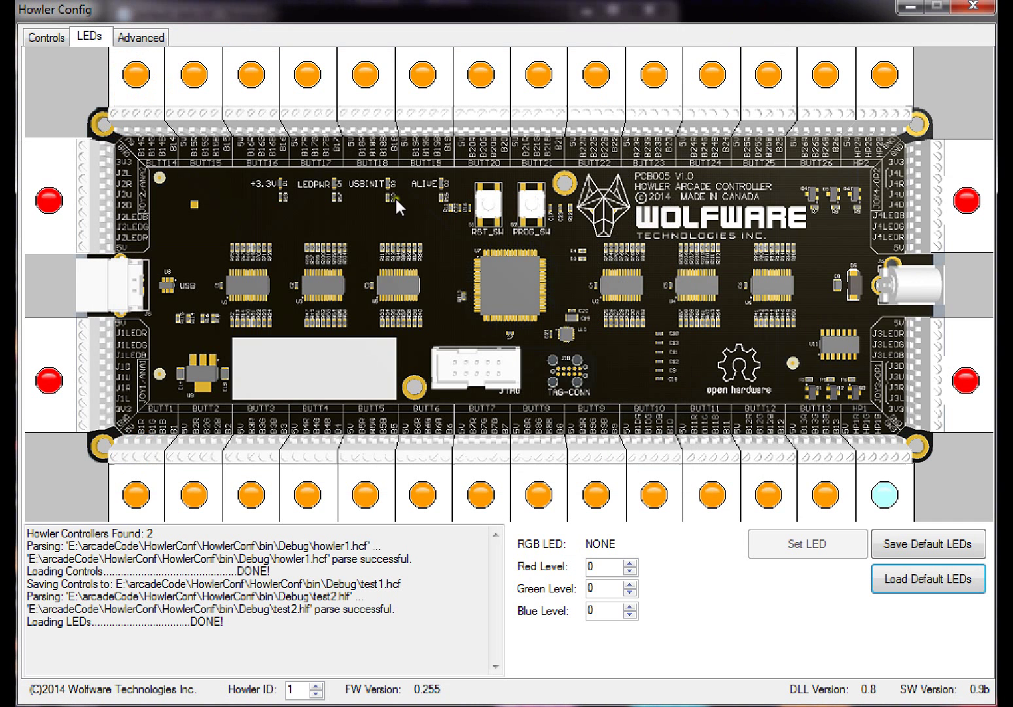
View the Advanced mouse axis parameters, set Howler ID to 2, and return to the Controls board
{"action": "left_click", "coordinate": [148, 38]}
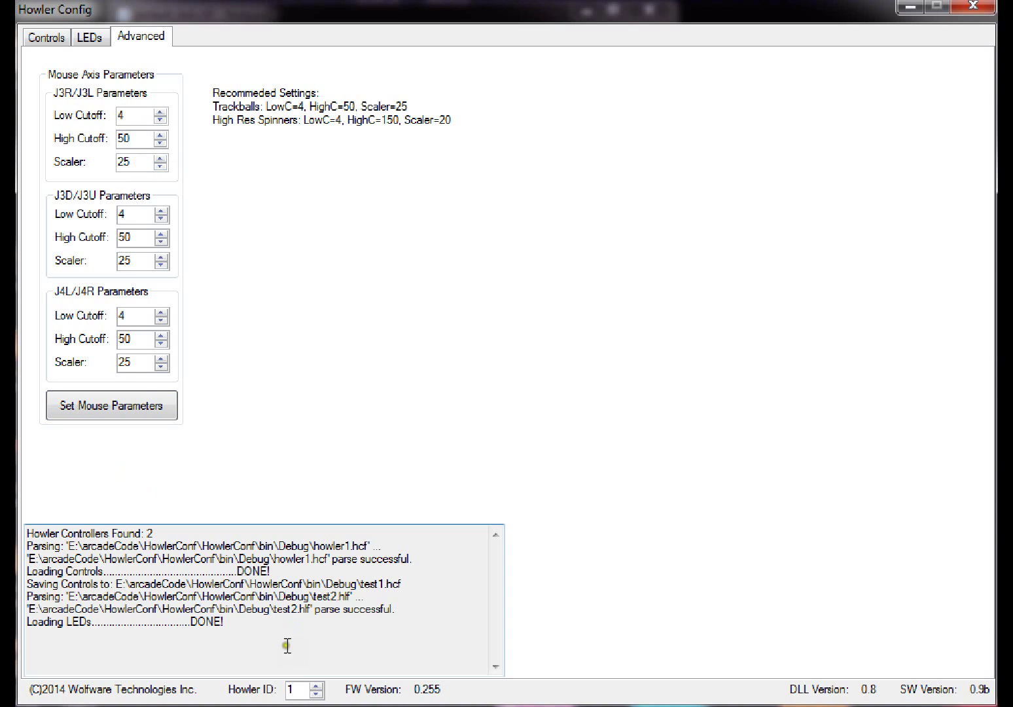
{"action": "left_click", "coordinate": [318, 685]}
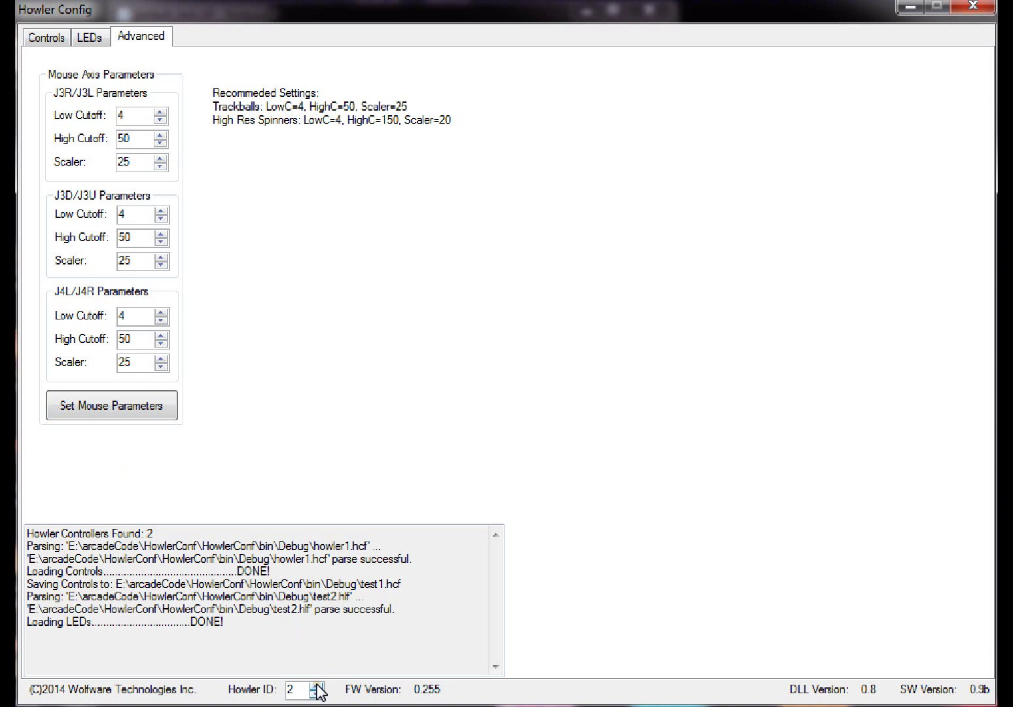
{"action": "left_click", "coordinate": [34, 39]}
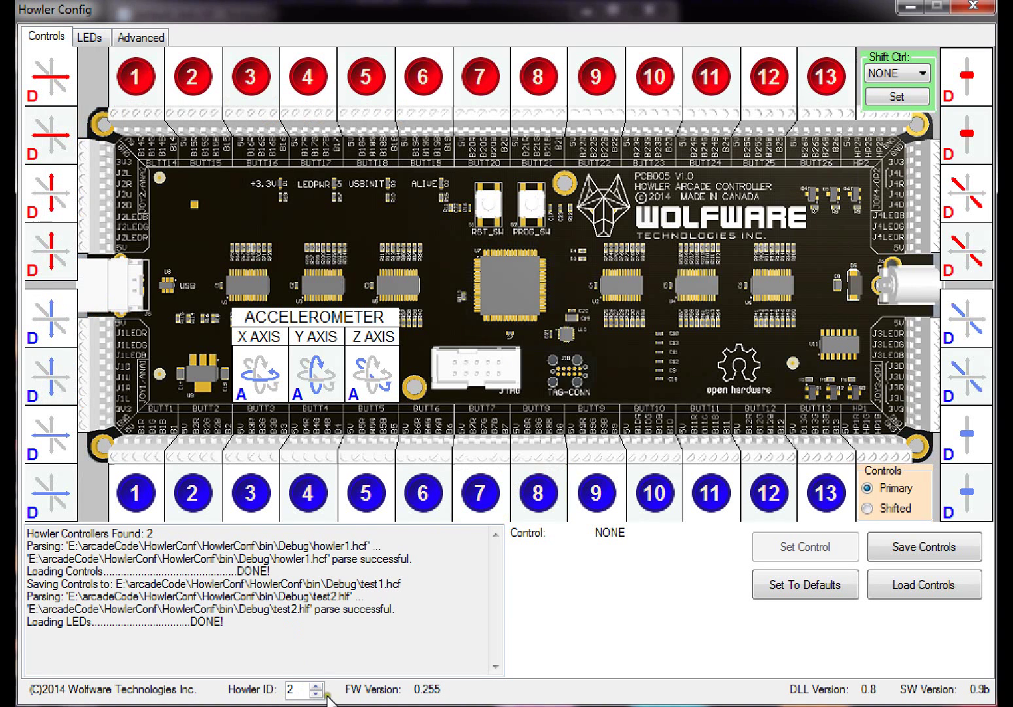
Confirm overwriting controller 2's controls and load howler2.hcf
{"action": "left_click", "coordinate": [873, 593]}
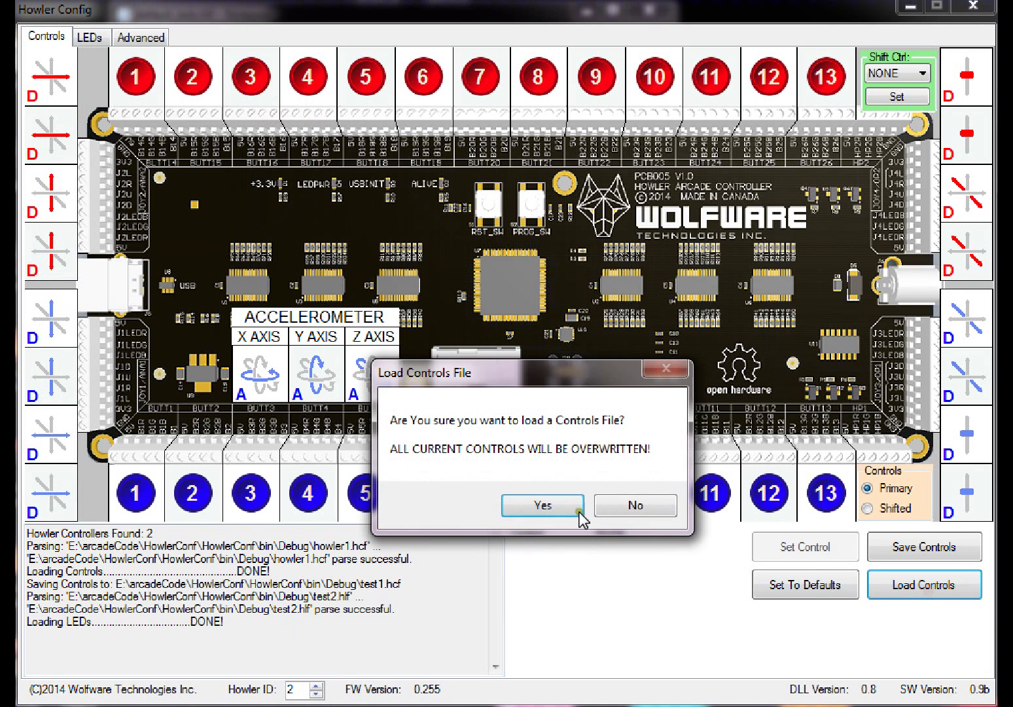
{"action": "left_click", "coordinate": [521, 512]}
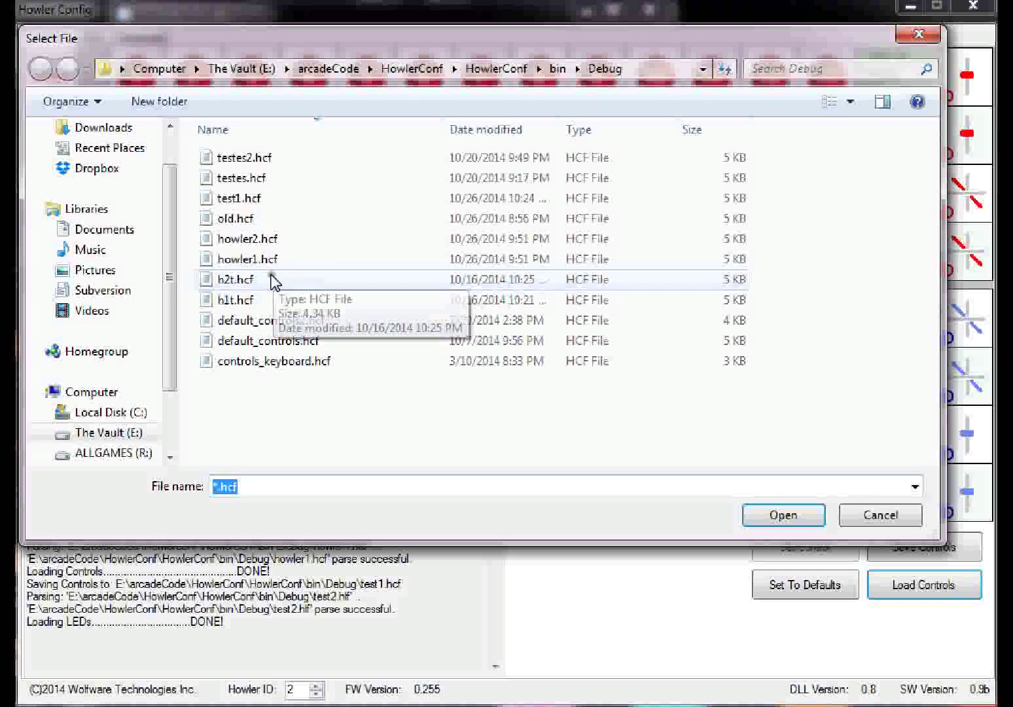
{"action": "left_click", "coordinate": [270, 238]}
{"action": "left_click", "coordinate": [794, 521]}
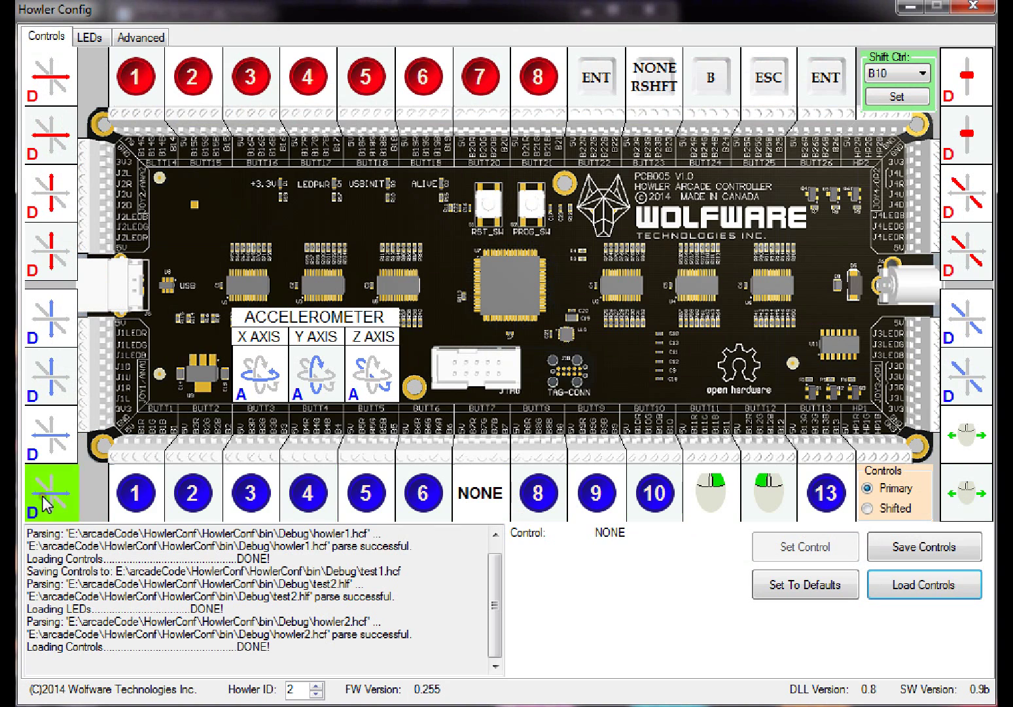
On the Advanced tab, set the J3R/J3L High Cutoff to 70 and apply the mouse parameters
{"action": "left_click", "coordinate": [146, 37]}
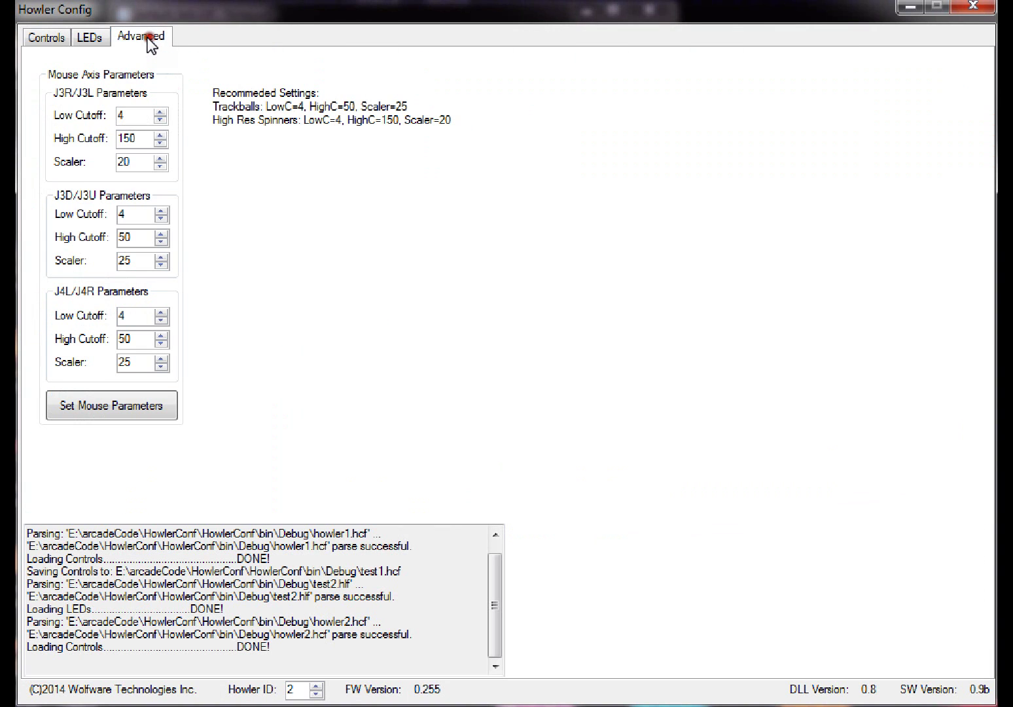
{"action": "left_click", "coordinate": [145, 140]}
{"action": "left_click", "coordinate": [146, 136]}
{"action": "left_click_drag", "start_coordinate": [140, 138], "coordinate": [77, 131]}
{"action": "type", "text": "70"}
{"action": "left_click", "coordinate": [144, 401]}
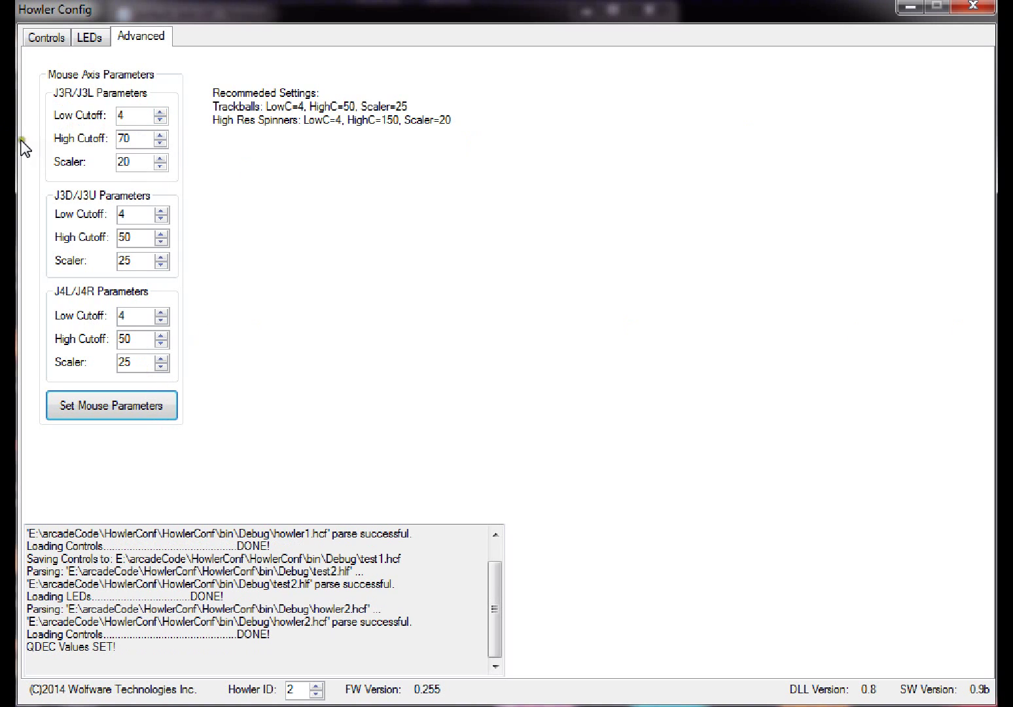
Restore the J3R/J3L High Cutoff to 150 and apply the mouse parameters to the controller
{"action": "left_click_drag", "start_coordinate": [144, 137], "coordinate": [115, 131]}
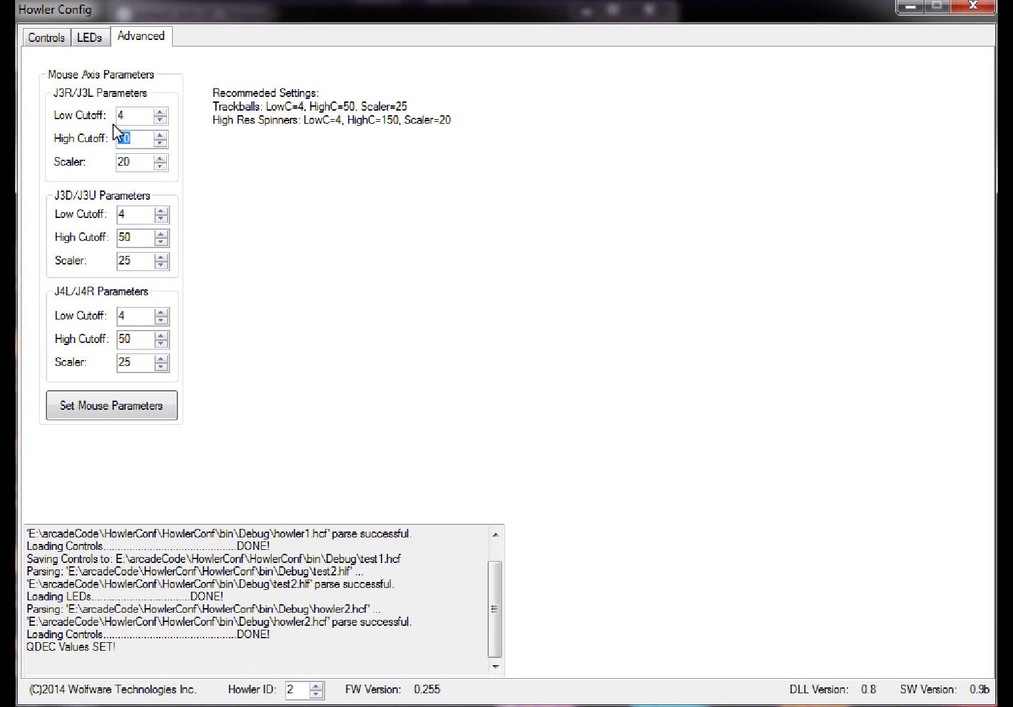
{"action": "type", "text": "150"}
{"action": "left_click", "coordinate": [116, 401]}
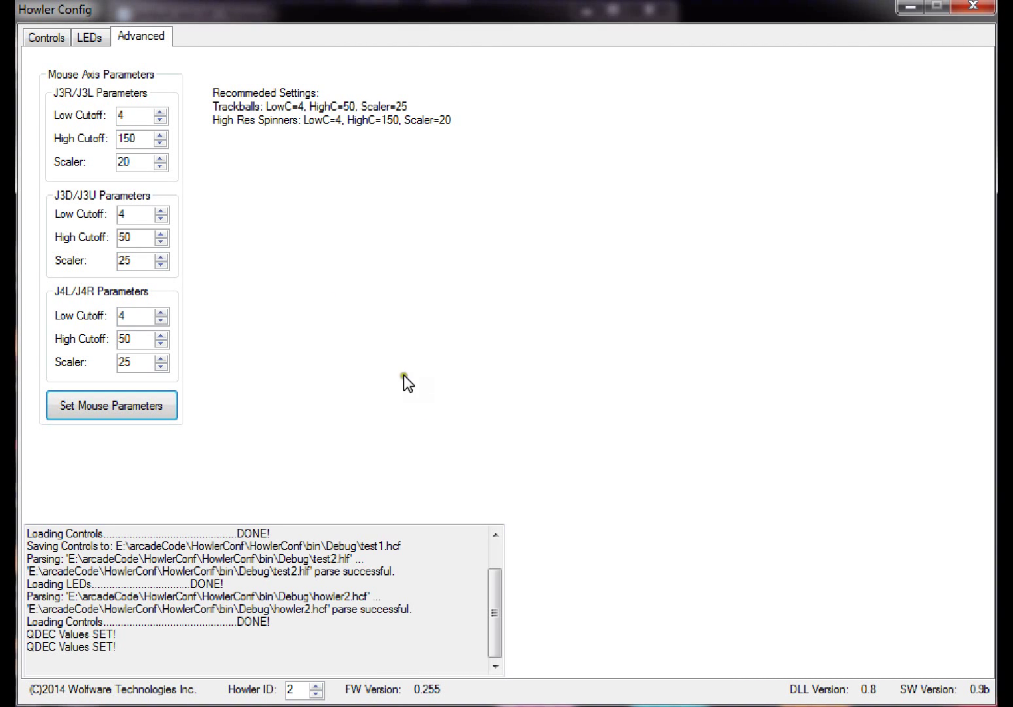
On the Controls board, toggle controller 2 between Shifted and Primary mappings several times, ending on Primary
{"action": "left_click", "coordinate": [40, 38]}
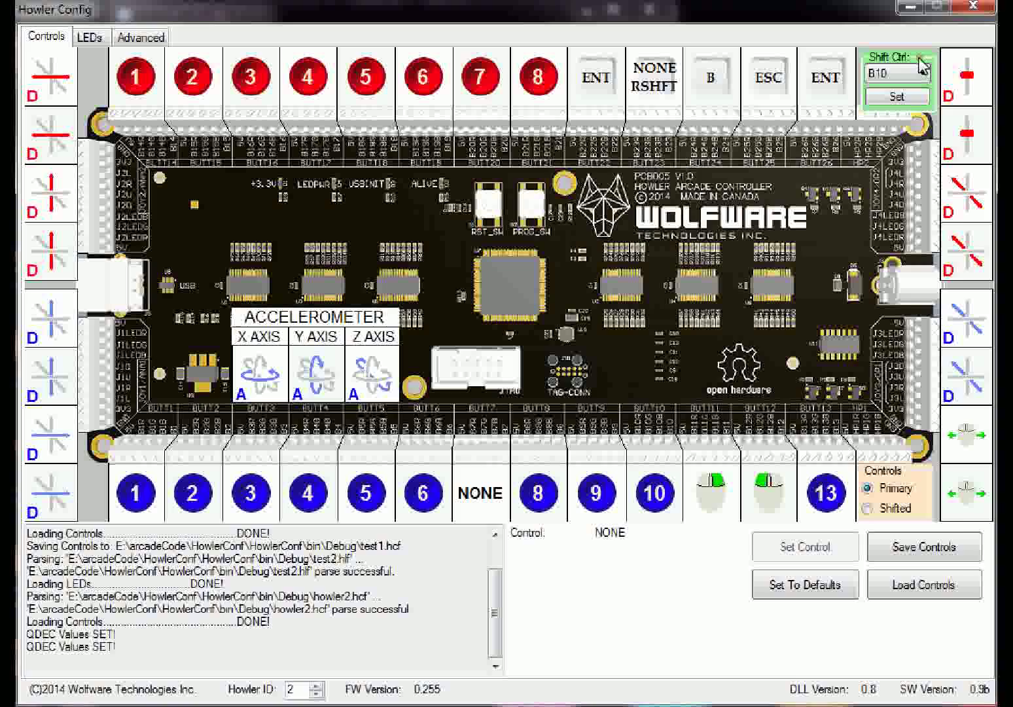
{"action": "left_click", "coordinate": [893, 508]}
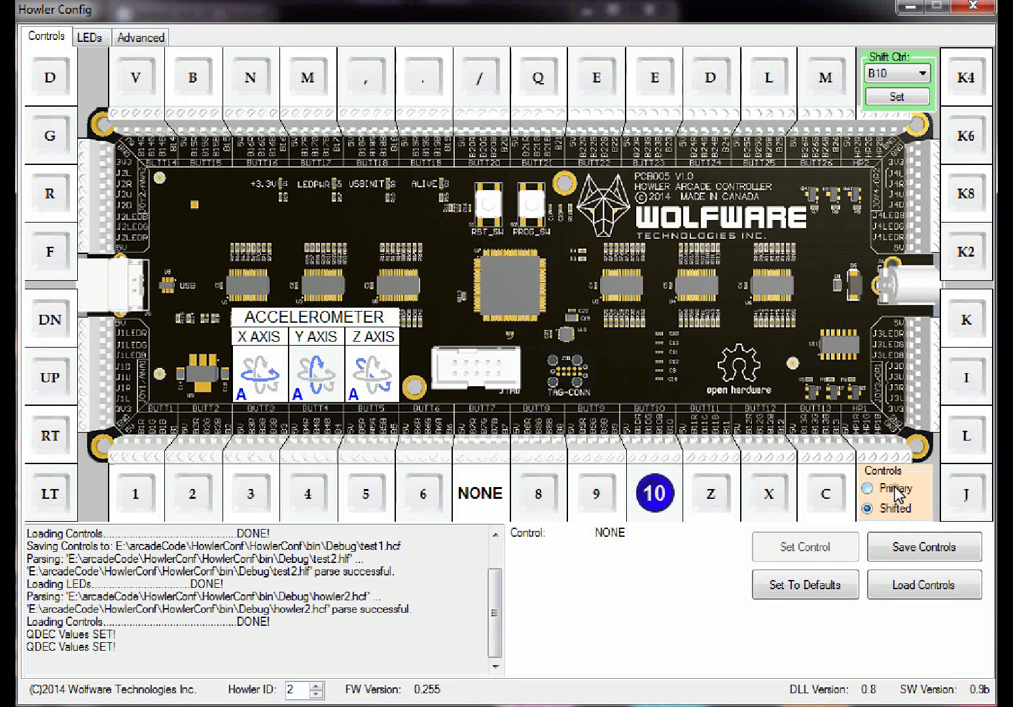
{"action": "left_click", "coordinate": [898, 488]}
{"action": "left_click", "coordinate": [892, 509]}
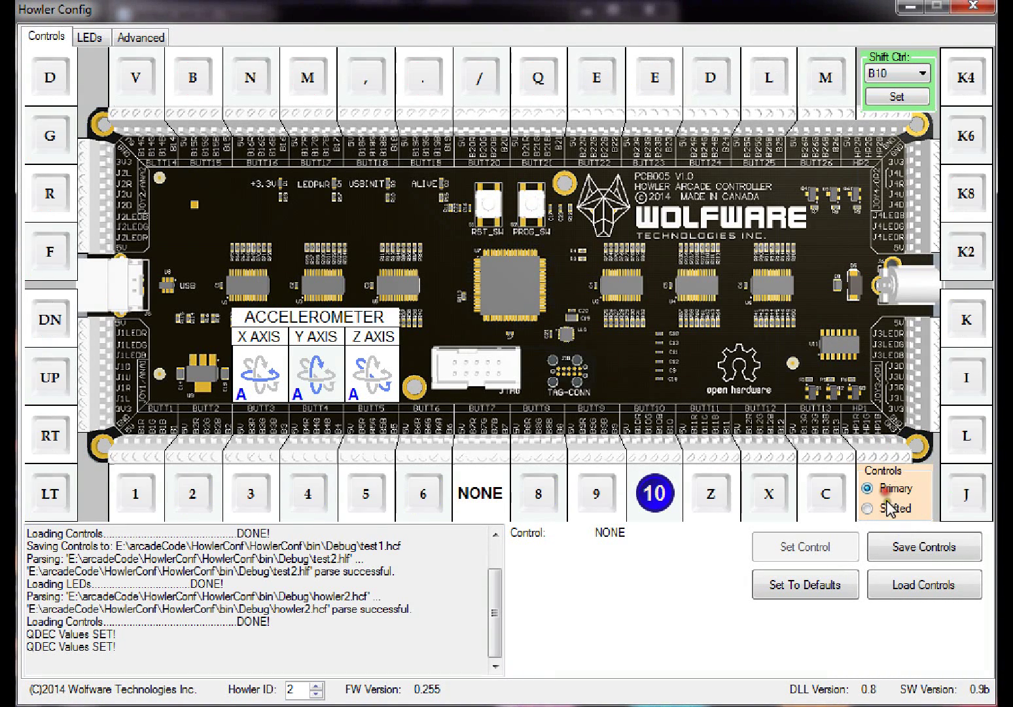
{"action": "left_click", "coordinate": [895, 488]}
{"action": "left_click", "coordinate": [892, 509]}
{"action": "left_click", "coordinate": [894, 488]}
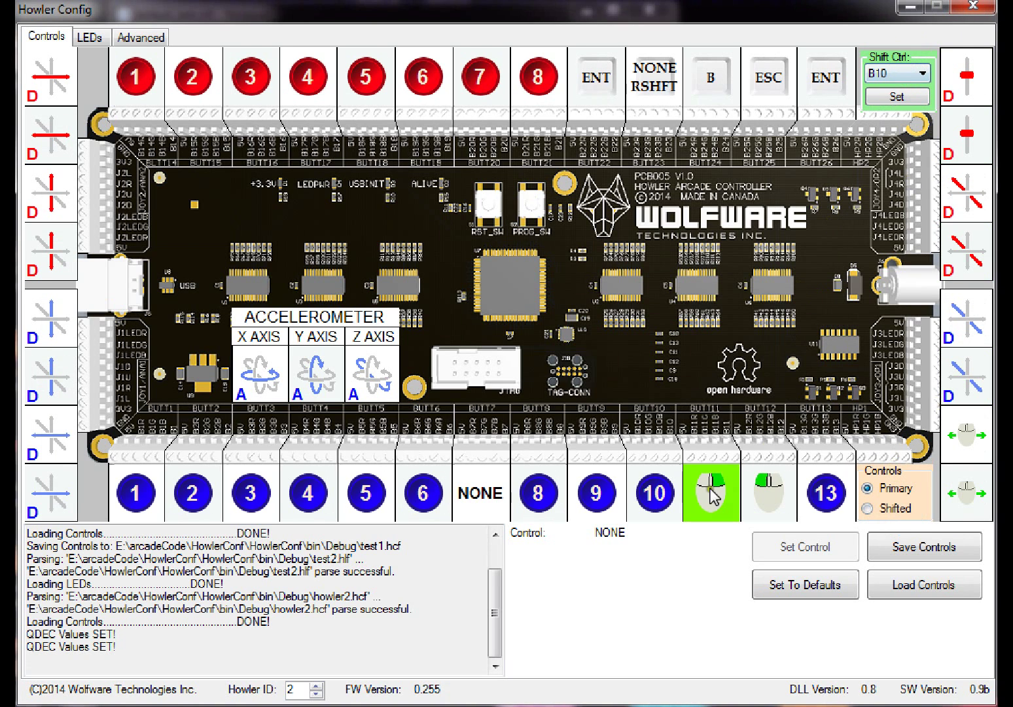
Confirm button 10 is joystick 1 button 10, then switch to the Shifted key layout
{"action": "left_click", "coordinate": [660, 513]}
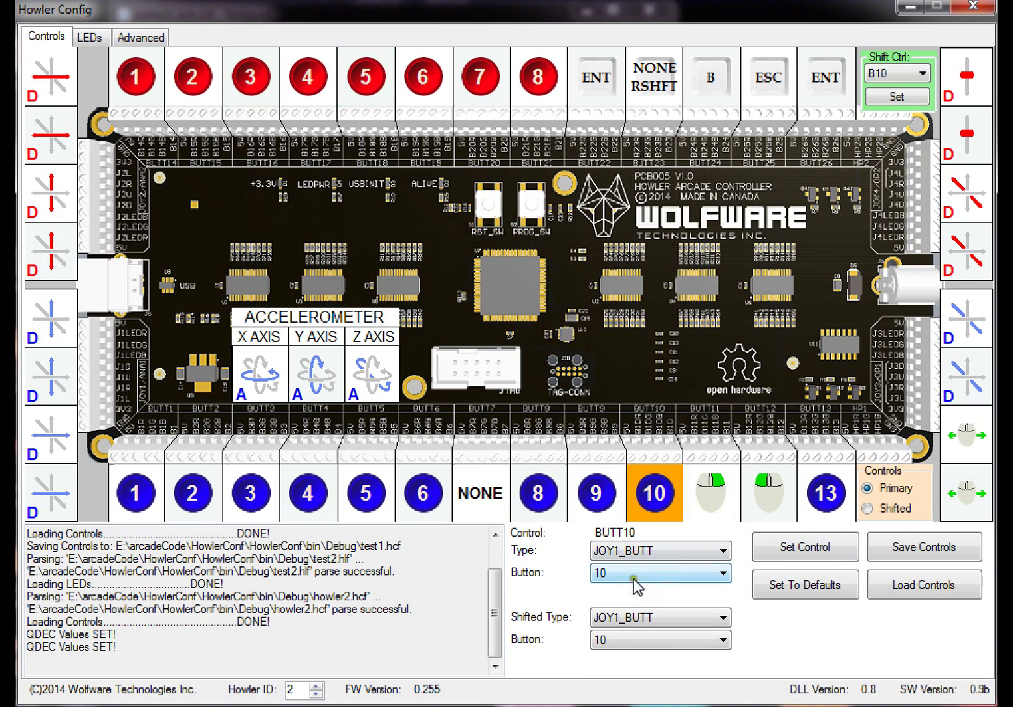
{"action": "left_click", "coordinate": [882, 513]}
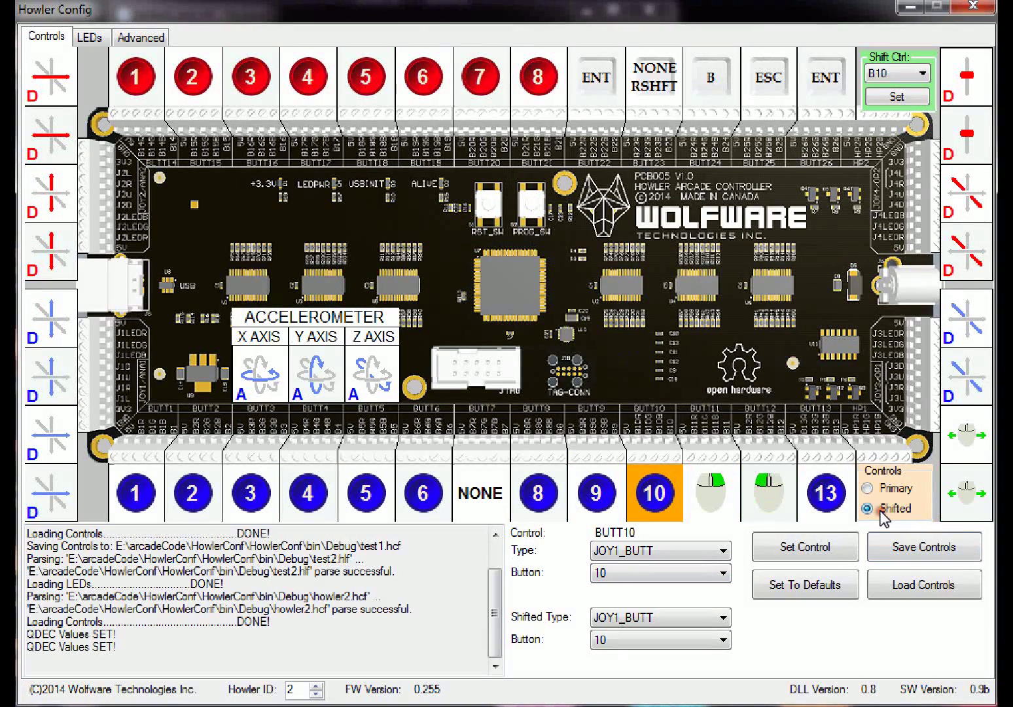